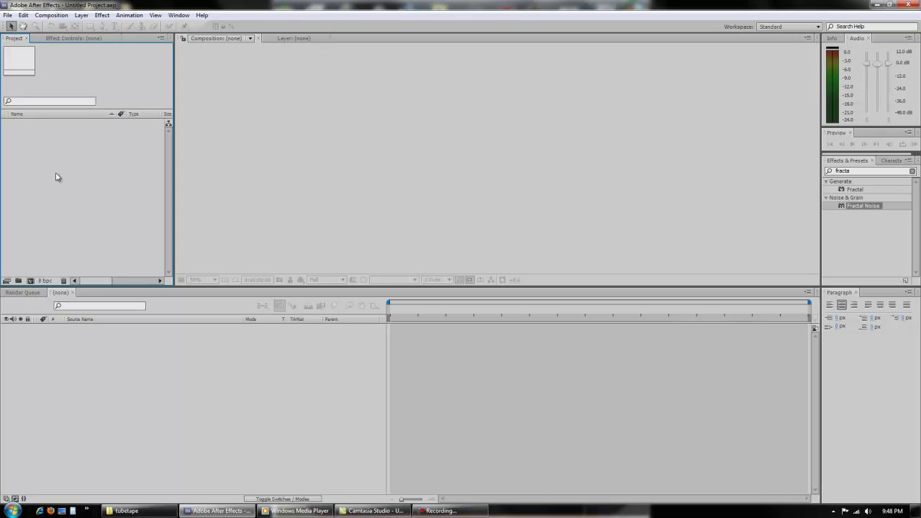
# Import phone.mp4, build the phone composition from it, and scrub through the clip
pyautogui.doubleClick(66, 219)
pyautogui.doubleClick(175, 100)
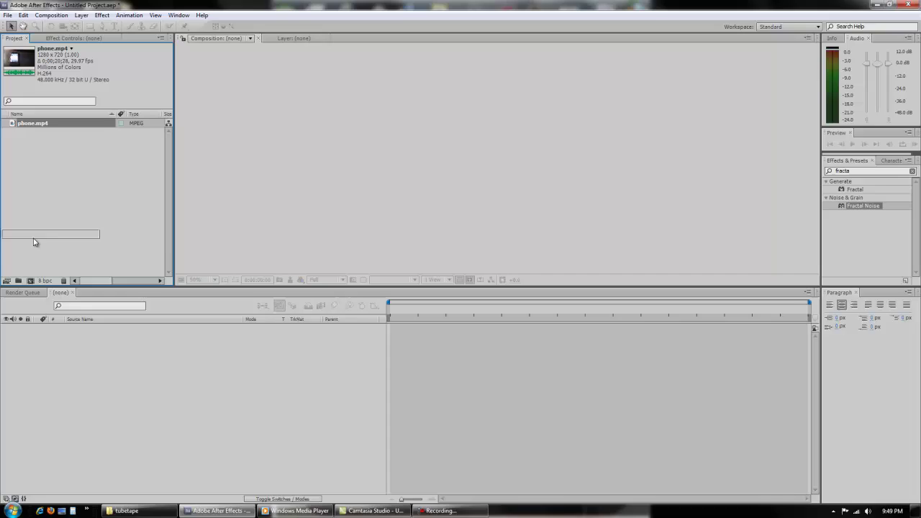
pyautogui.moveTo(34, 243); pyautogui.dragTo(31, 280)
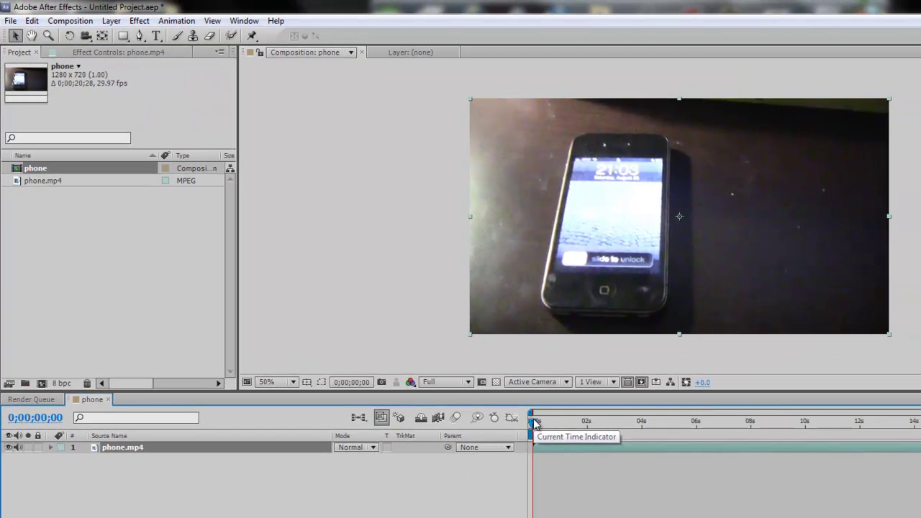
pyautogui.moveTo(534, 424); pyautogui.dragTo(685, 398)
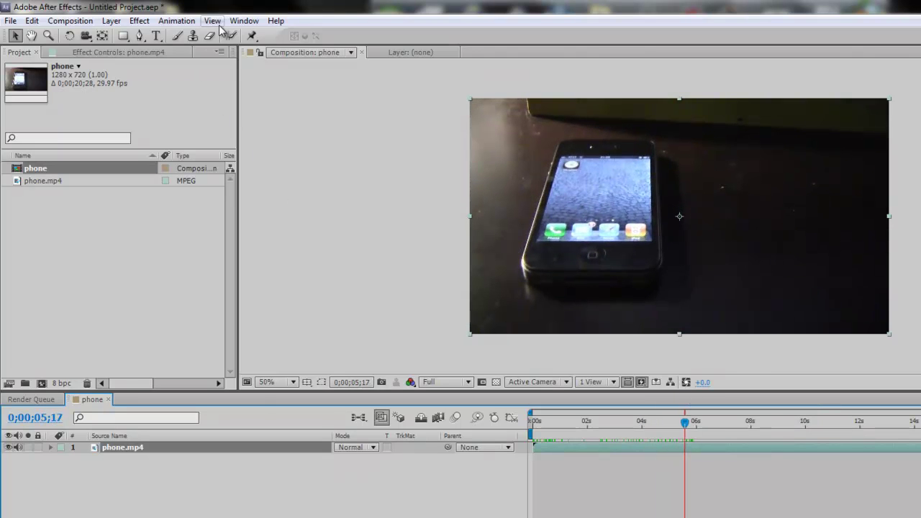
# Show the Tracker panel, add a Null 1 null object, and set the time to 0;00;06;07
pyautogui.click(243, 21)
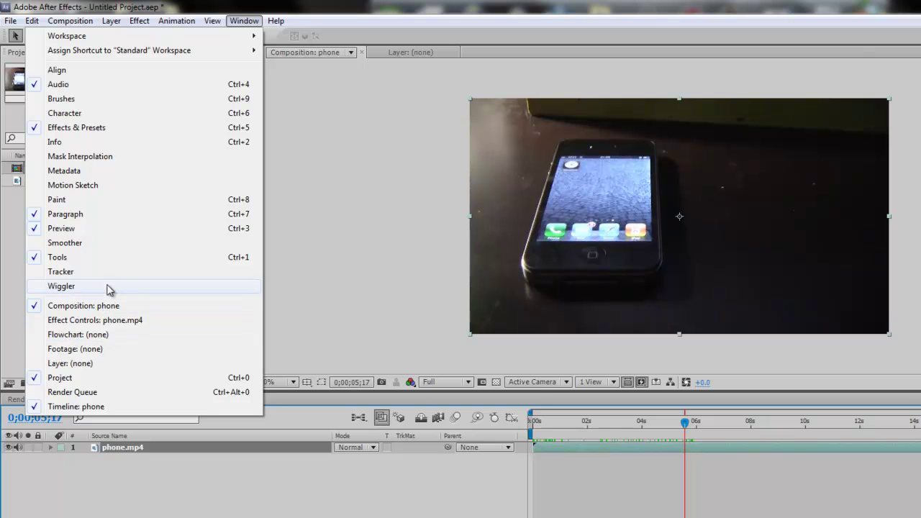
pyautogui.click(111, 274)
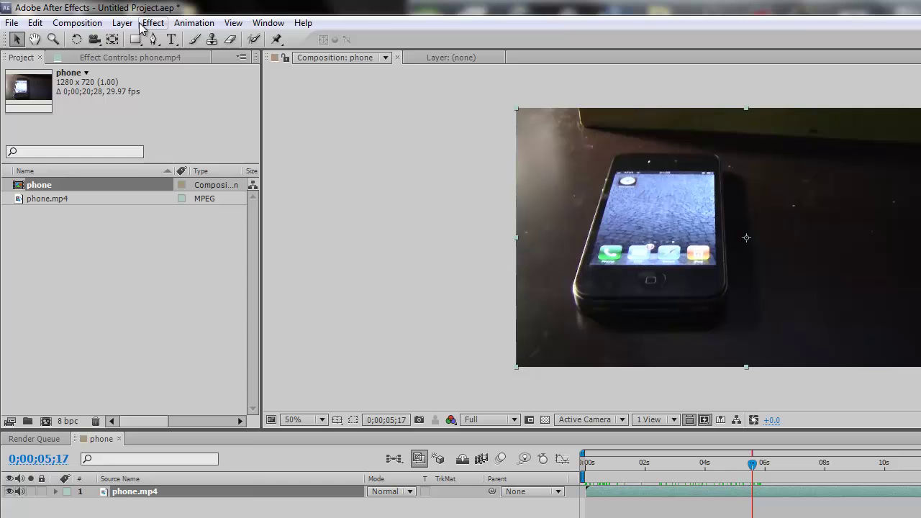
pyautogui.click(122, 22)
pyautogui.moveTo(123, 39)
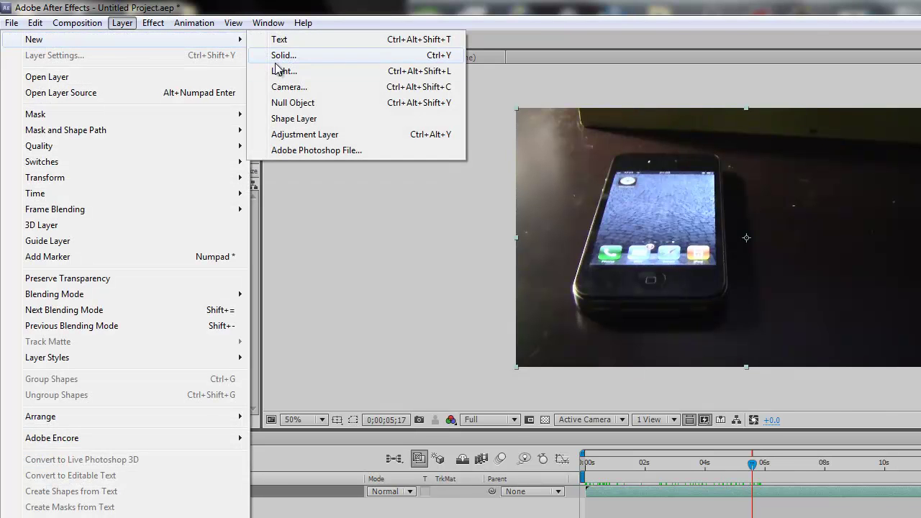
pyautogui.click(281, 103)
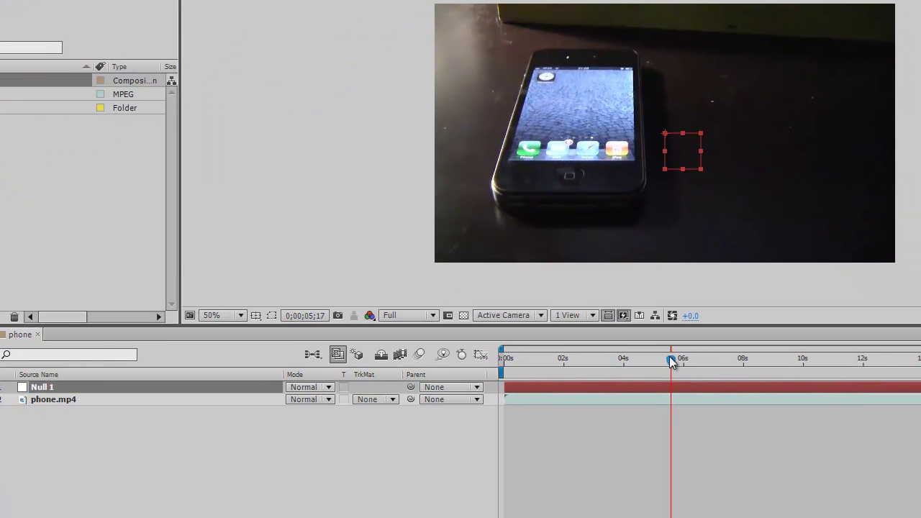
pyautogui.moveTo(669, 356); pyautogui.dragTo(690, 356)
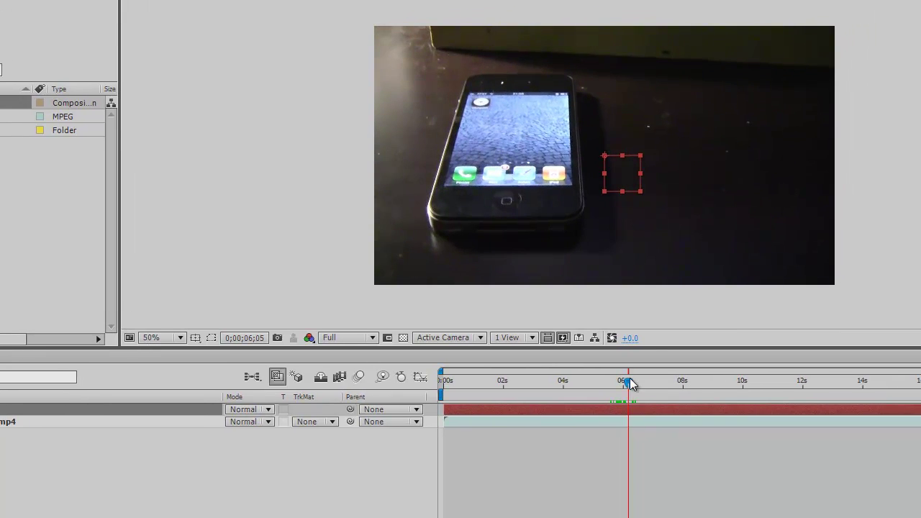
pyautogui.moveTo(629, 379)
pyautogui.mouseDown()
pyautogui.moveTo(648, 379)
pyautogui.moveTo(631, 381)
pyautogui.mouseUp()
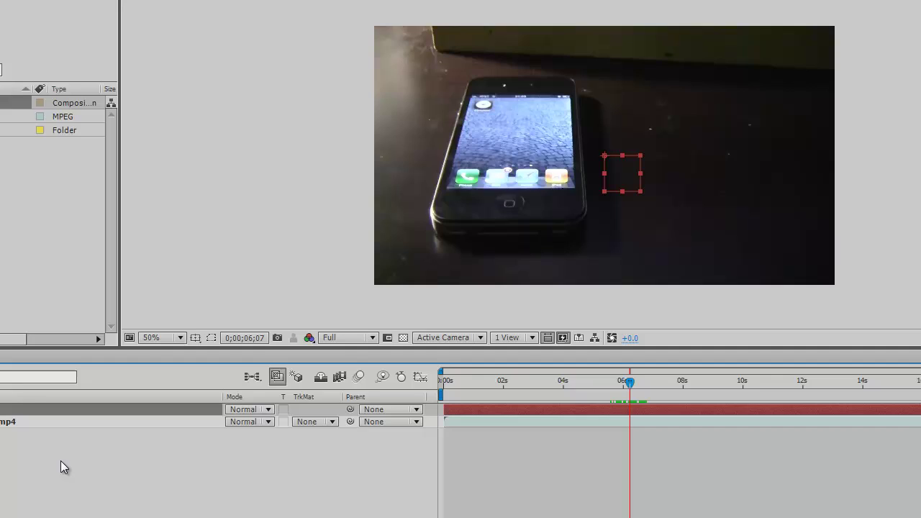
# Start Track Motion on phone.mp4, set Track Point 1 on the screen's corner icon, and analyze forward
pyautogui.click(67, 420)
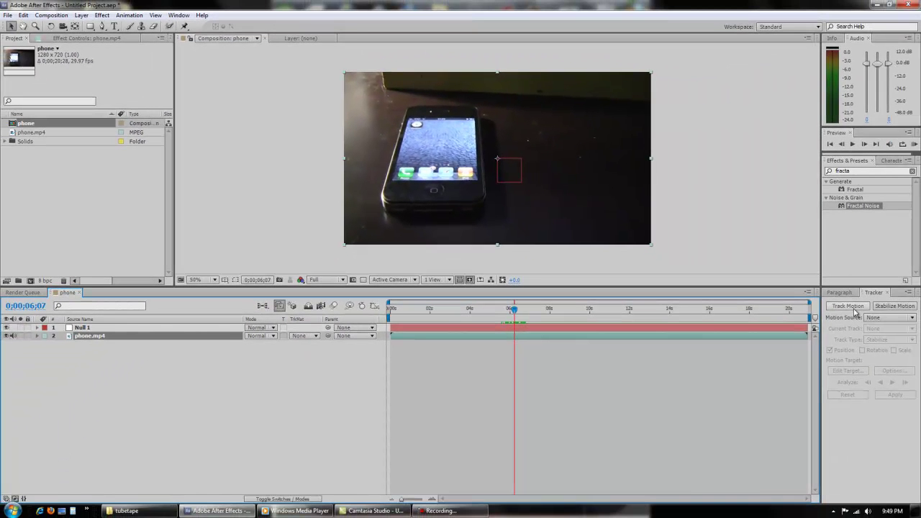
pyautogui.click(854, 308)
pyautogui.moveTo(492, 160); pyautogui.dragTo(267, 80)
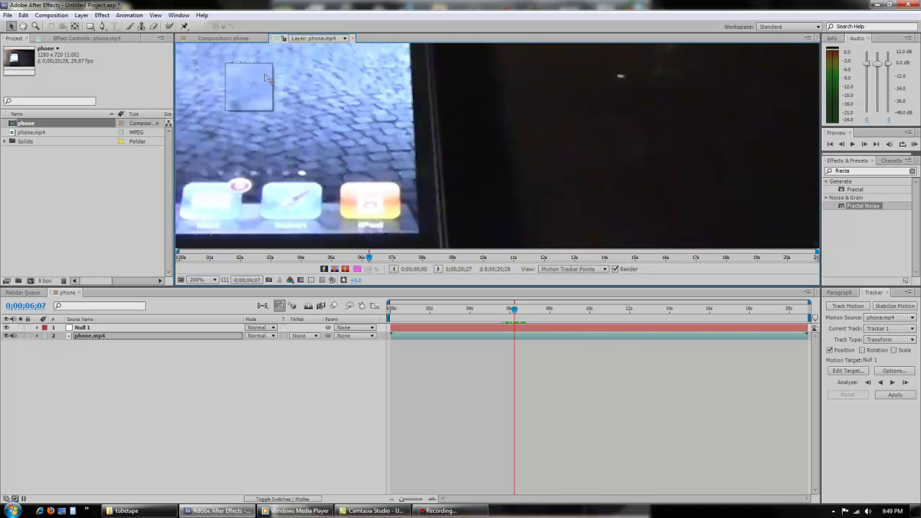
pyautogui.press('space')
pyautogui.moveTo(339, 103); pyautogui.dragTo(512, 88)
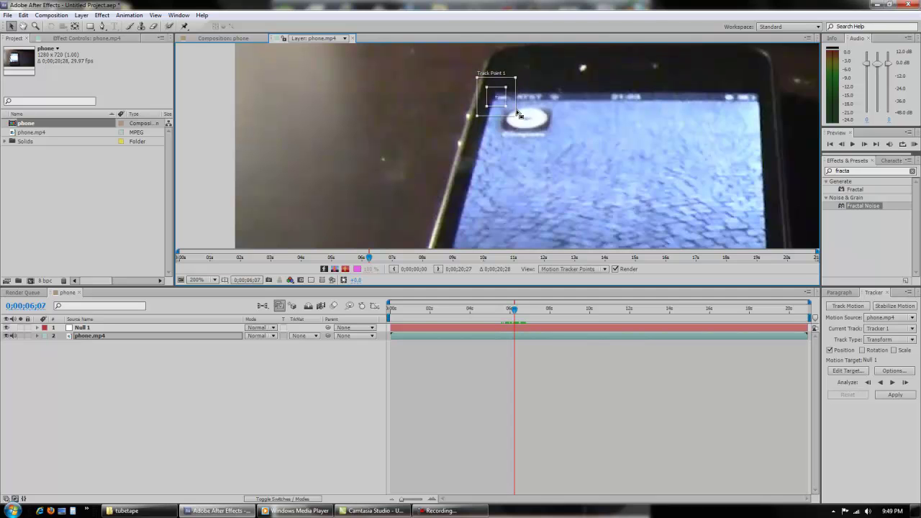
pyautogui.scroll(2, 521, 104)
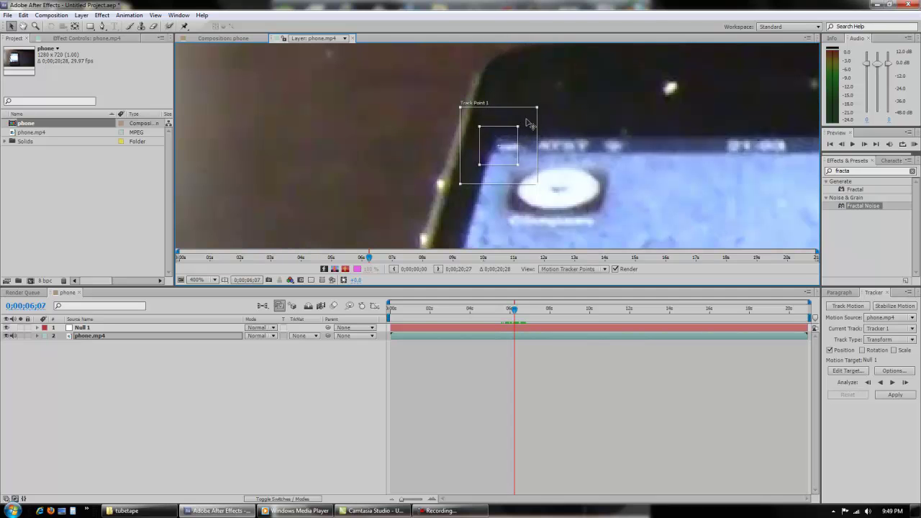
pyautogui.scroll(-3, 530, 124)
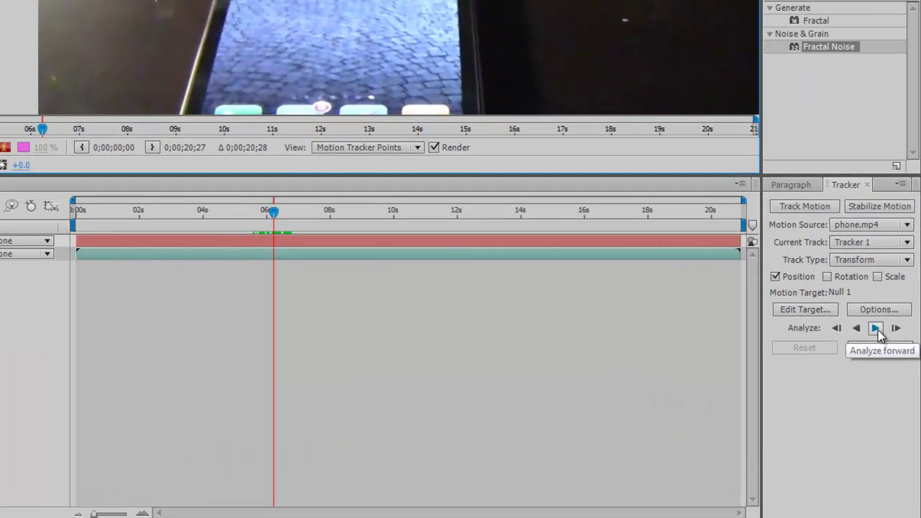
pyautogui.click(876, 329)
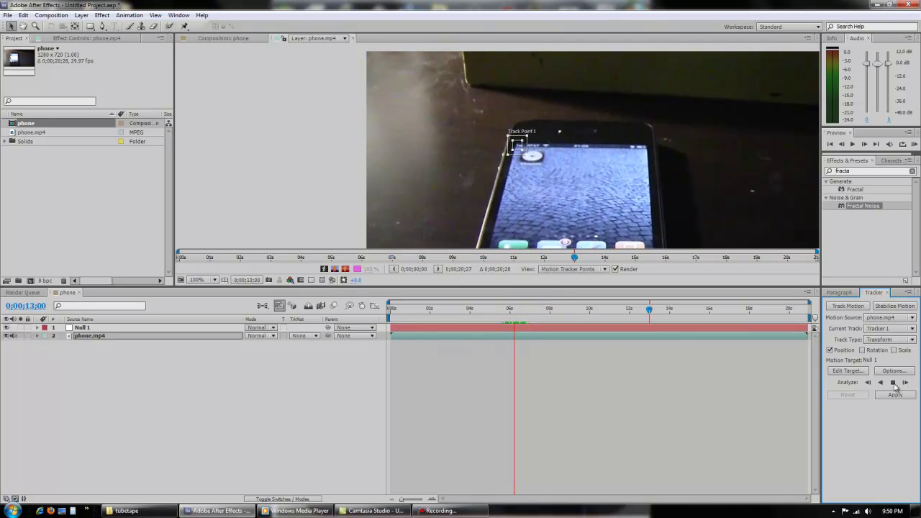
# Stop the analysis, apply Tracker 1 to Null 1 in X and Y, and scrub back to about 7 seconds
pyautogui.click(893, 382)
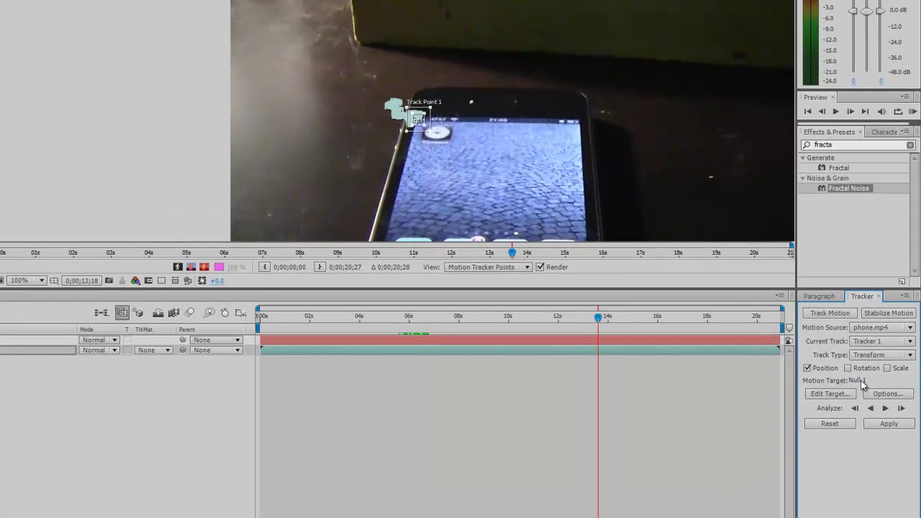
pyautogui.click(898, 425)
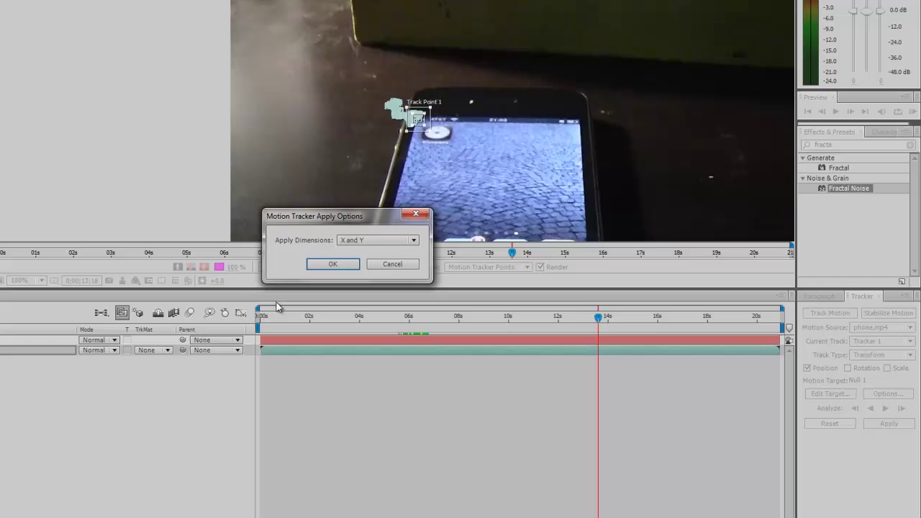
pyautogui.click(332, 265)
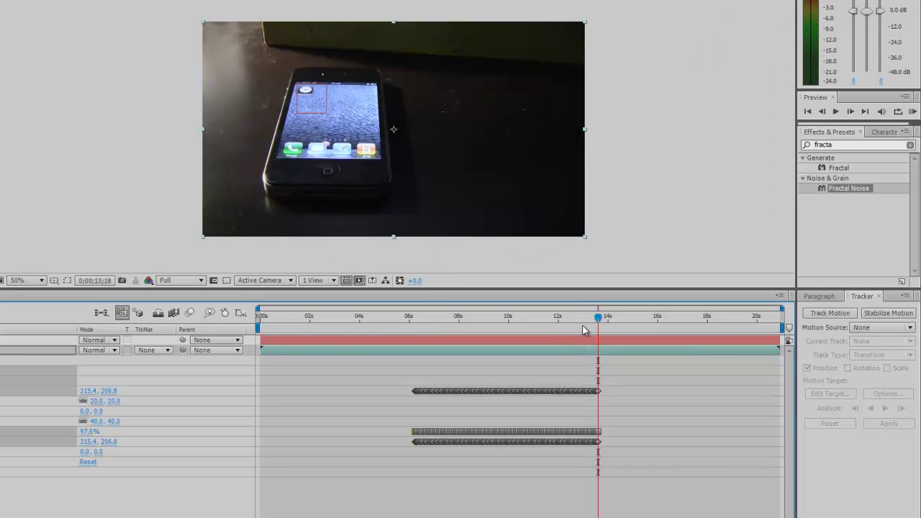
pyautogui.moveTo(598, 322); pyautogui.dragTo(424, 367)
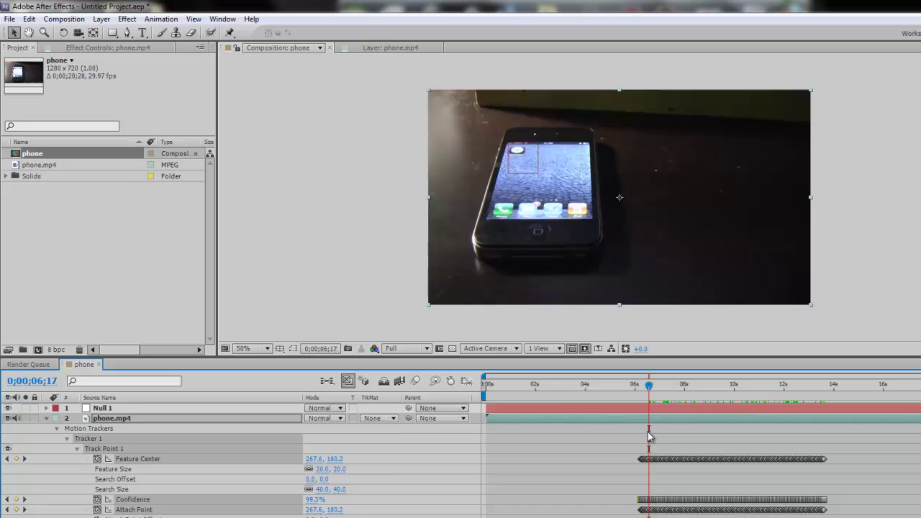
# Import actor.mov, add it to the phone comp, and scale it down onto the phone screen
pyautogui.doubleClick(84, 213)
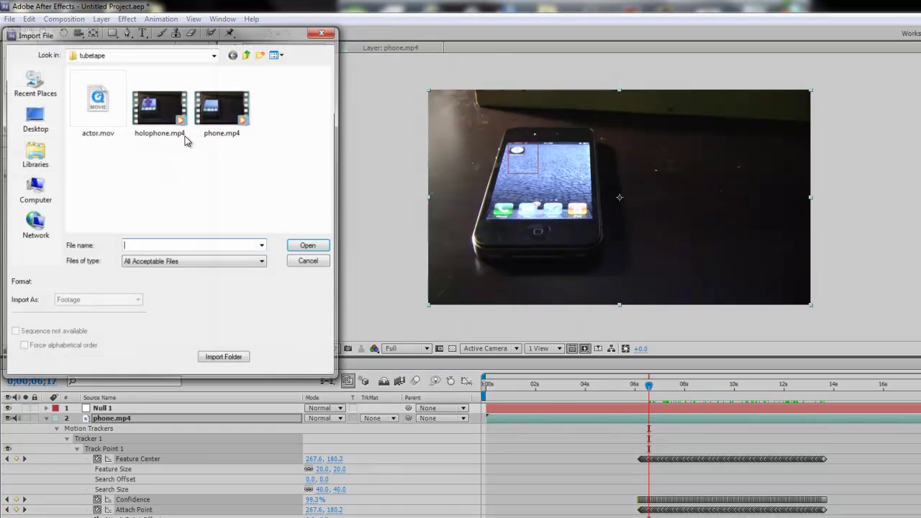
pyautogui.click(97, 101)
pyautogui.click(307, 247)
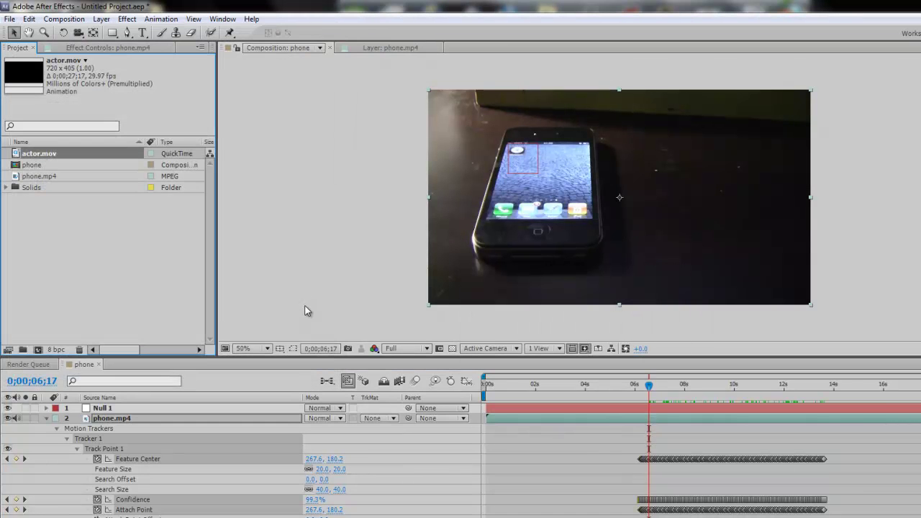
pyautogui.moveTo(54, 155); pyautogui.dragTo(145, 389)
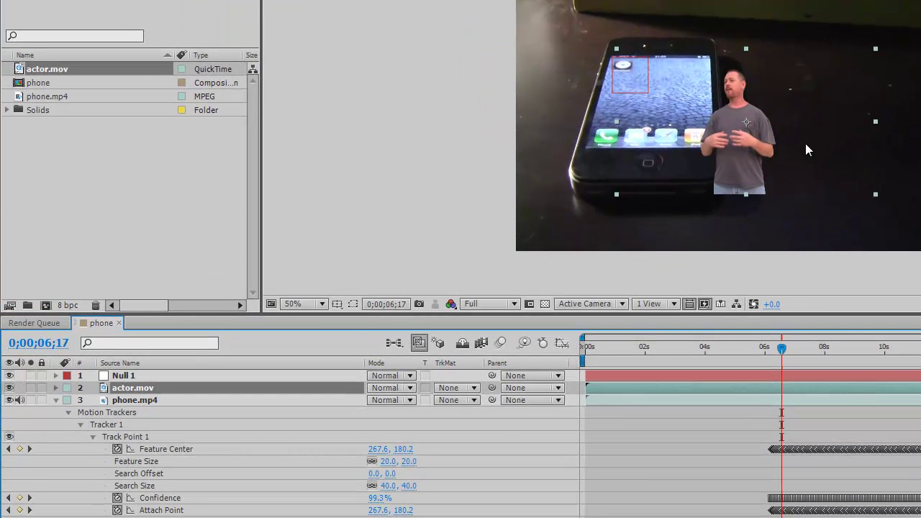
pyautogui.moveTo(876, 202); pyautogui.dragTo(836, 171)
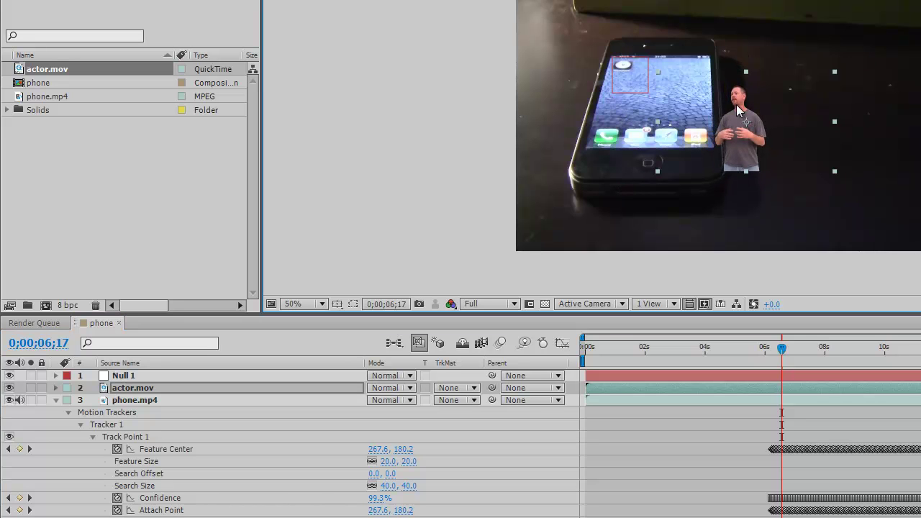
pyautogui.moveTo(736, 104); pyautogui.dragTo(651, 56)
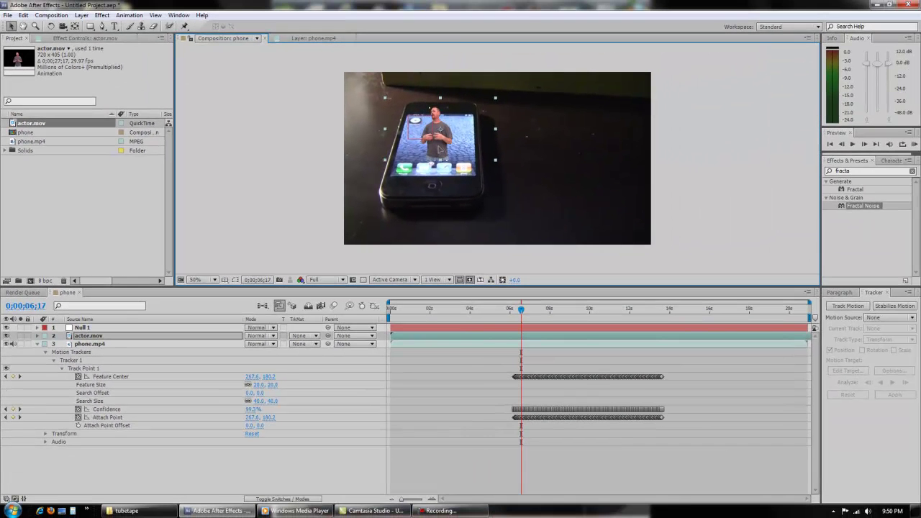
# Parent actor.mov to Null 1 and scrub to confirm it follows the tracked phone
pyautogui.moveTo(522, 310); pyautogui.dragTo(520, 346)
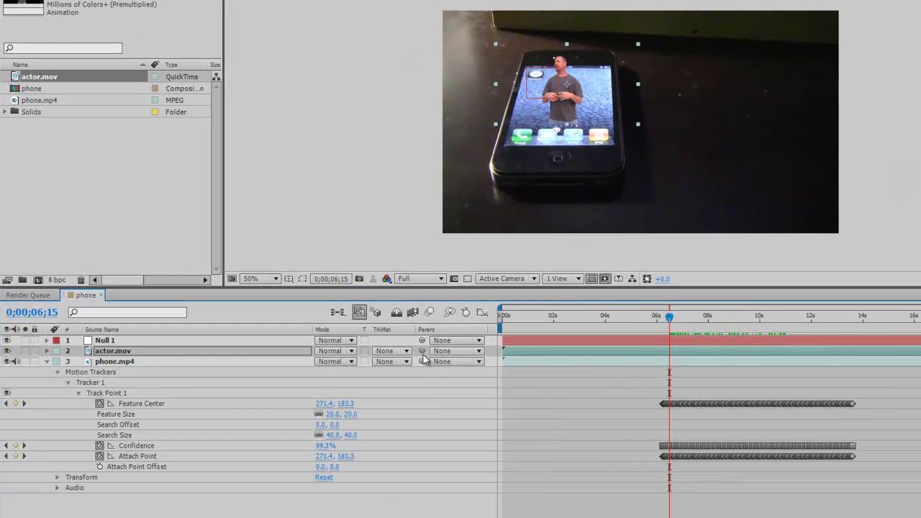
pyautogui.moveTo(421, 352); pyautogui.dragTo(162, 341)
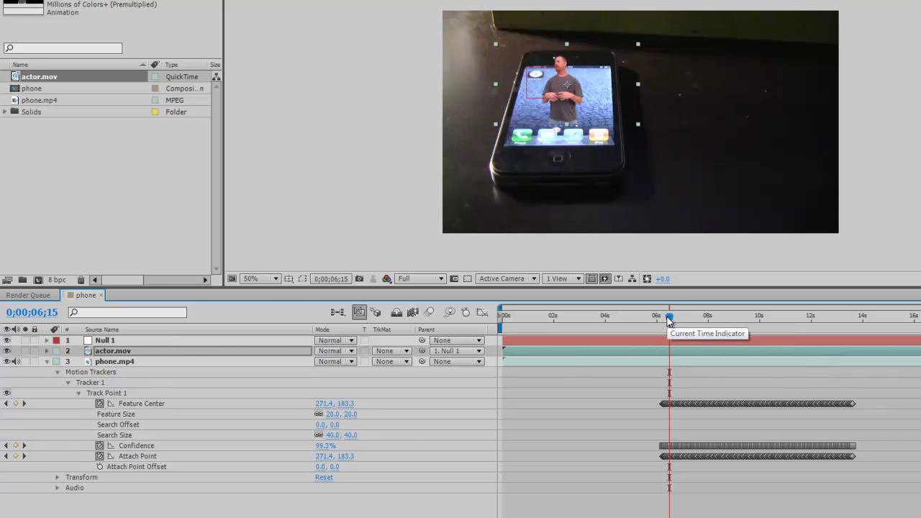
pyautogui.moveTo(668, 322); pyautogui.dragTo(693, 350)
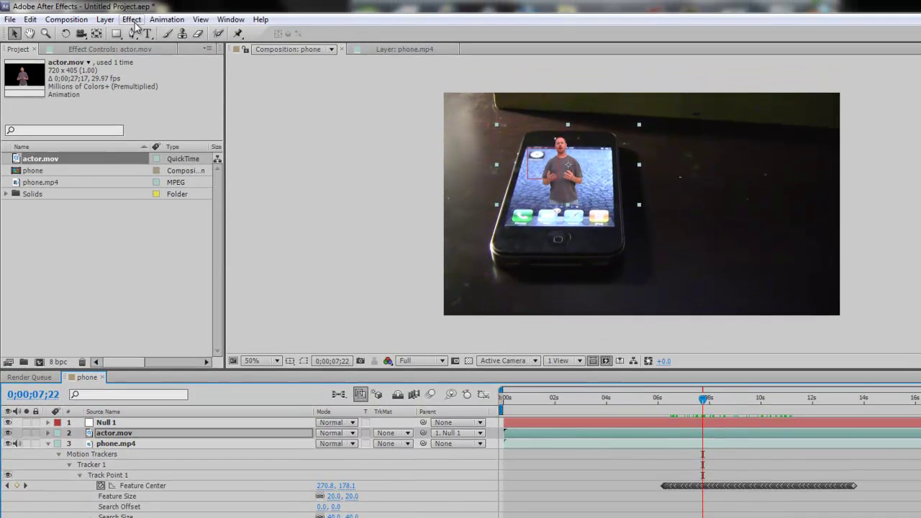
# Apply a Glow effect to the actor with Color A set to cyan #00DEFF
pyautogui.click(120, 18)
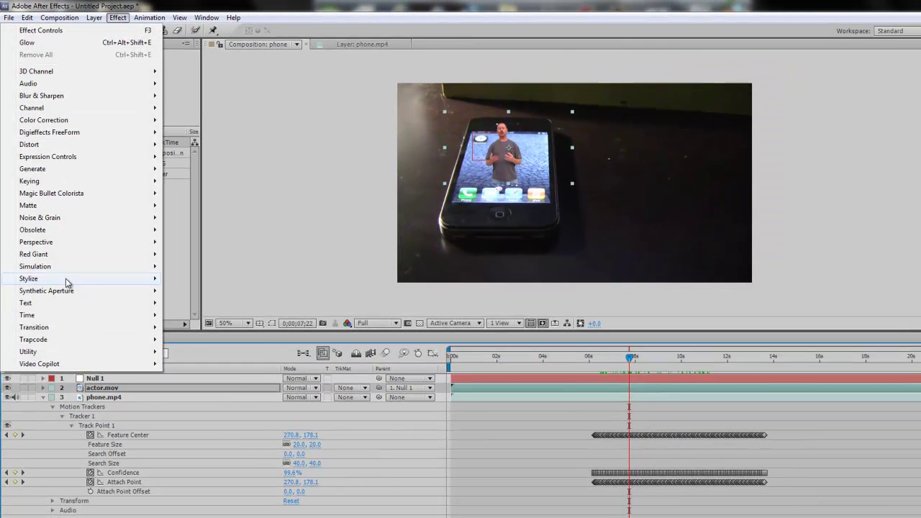
pyautogui.moveTo(85, 281)
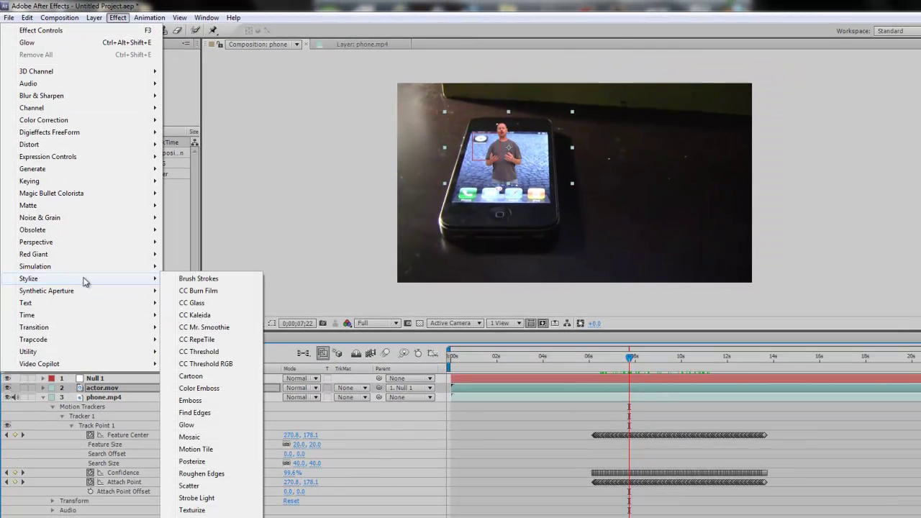
pyautogui.click(187, 424)
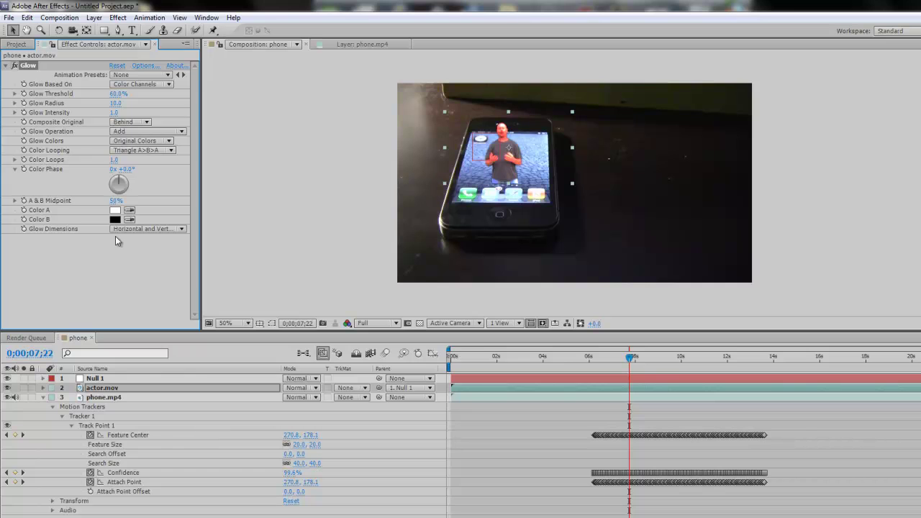
pyautogui.click(114, 210)
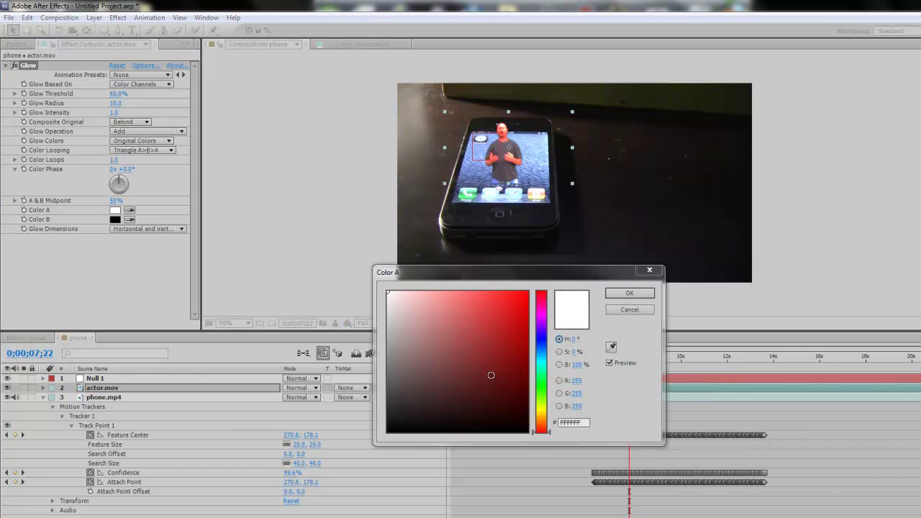
pyautogui.click(545, 358)
pyautogui.moveTo(513, 360); pyautogui.dragTo(529, 292)
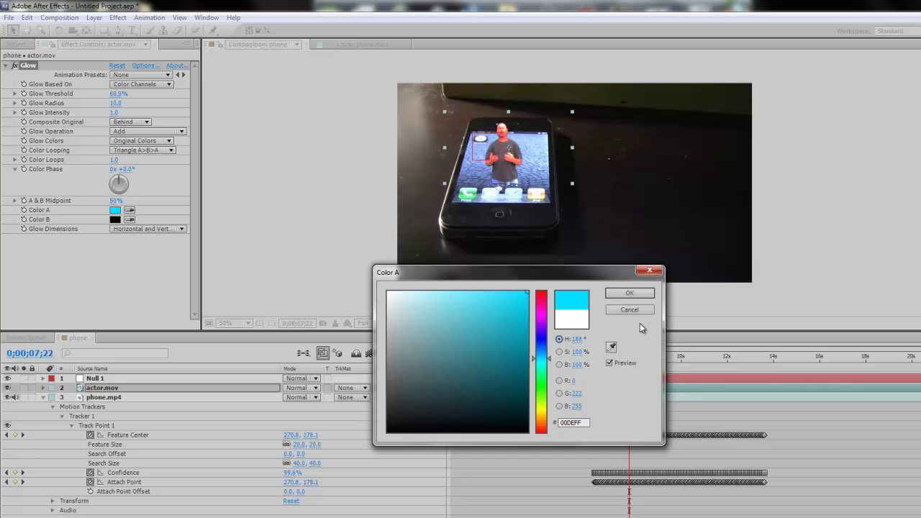
pyautogui.click(629, 294)
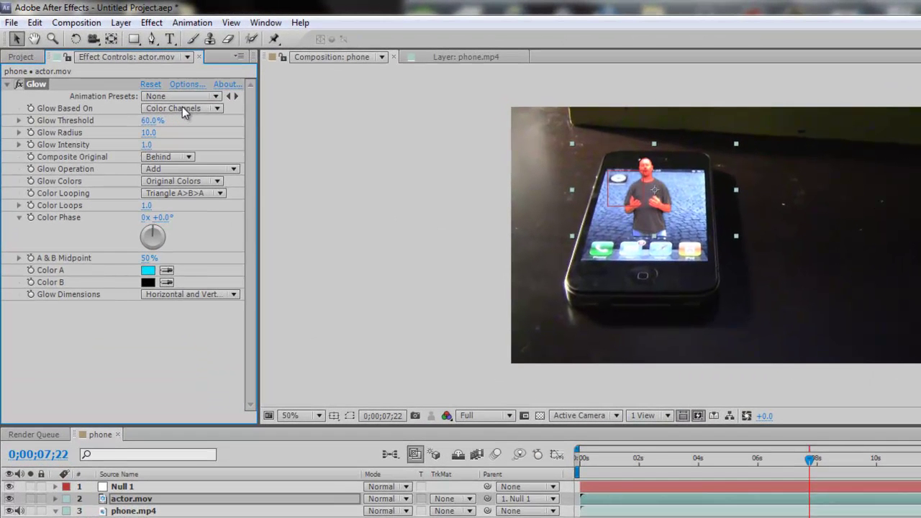
# Base the glow on Alpha Channel, set Glow Radius to 46, and composite the original On Top
pyautogui.click(183, 108)
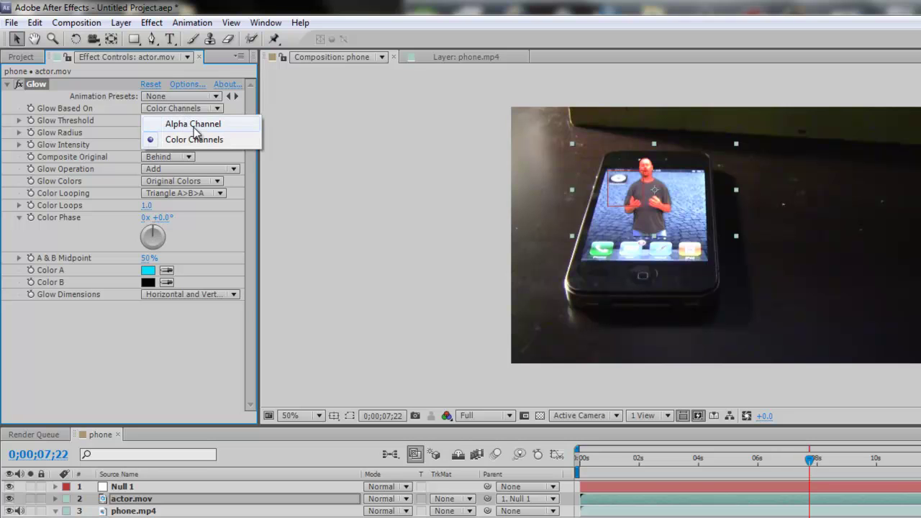
pyautogui.click(193, 125)
pyautogui.scroll(2, 670, 258)
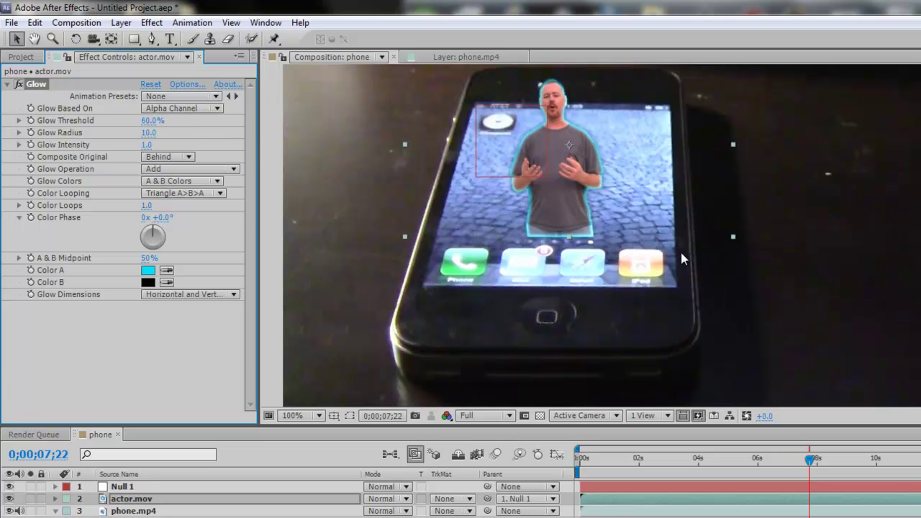
pyautogui.press('space')
pyautogui.moveTo(608, 215); pyautogui.dragTo(653, 256)
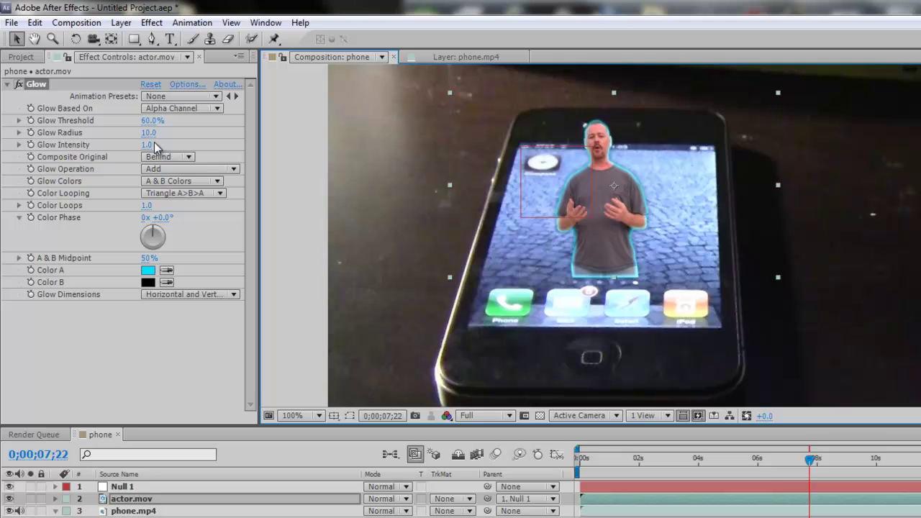
pyautogui.moveTo(149, 132); pyautogui.dragTo(172, 132)
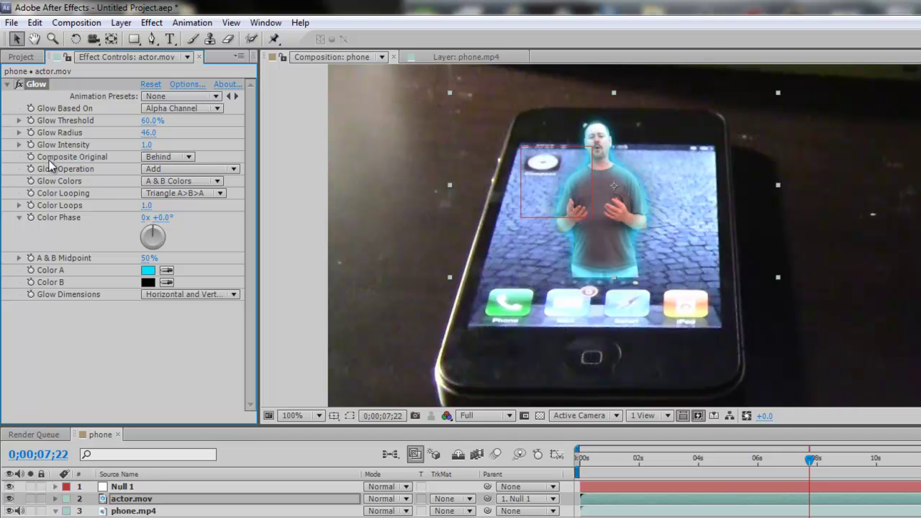
pyautogui.click(167, 158)
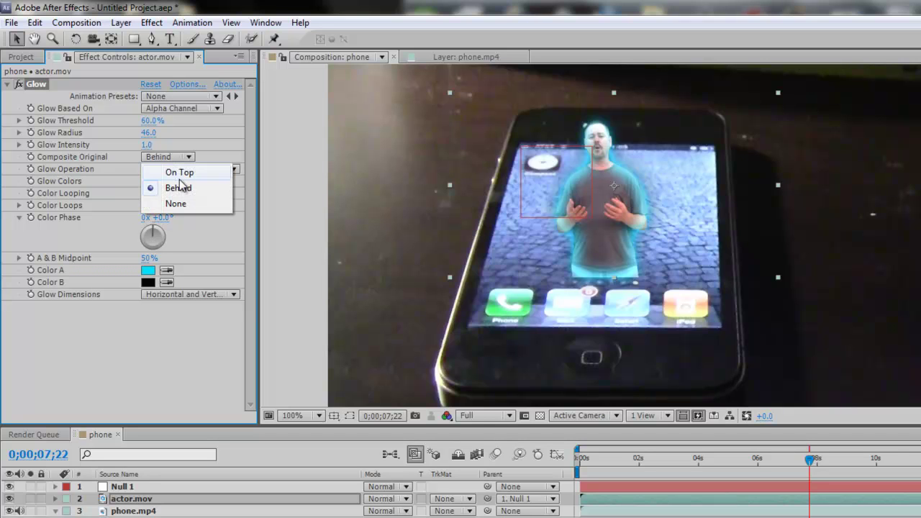
pyautogui.click(180, 172)
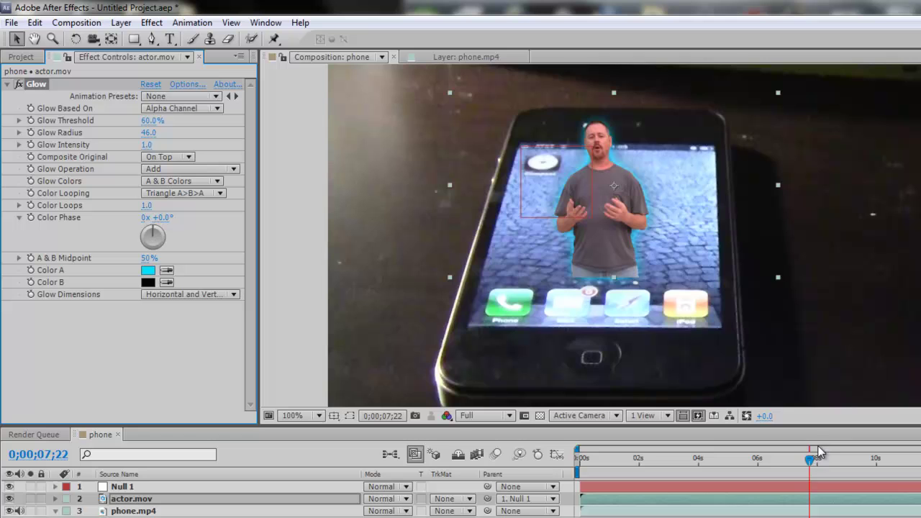
pyautogui.moveTo(808, 462); pyautogui.dragTo(785, 488)
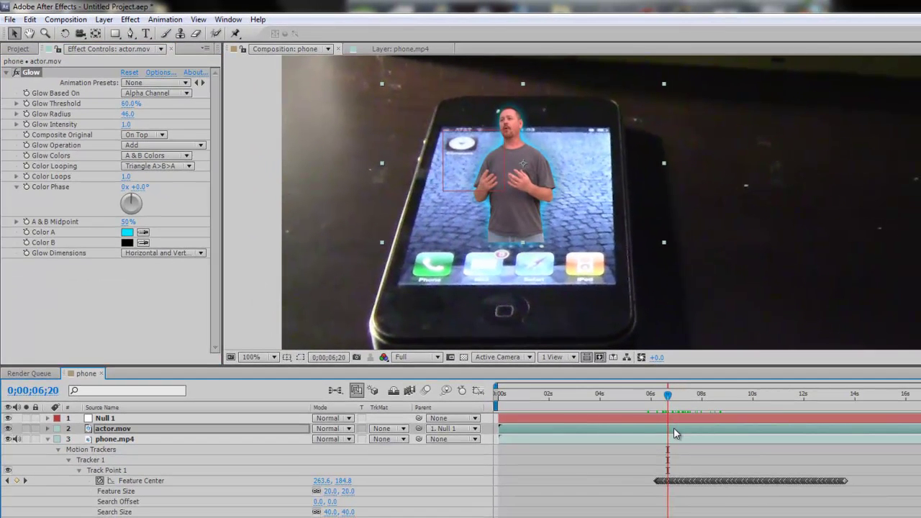
# Slide the actor.mov layer to start near 6 seconds, then move the playhead back before it
pyautogui.moveTo(673, 427); pyautogui.dragTo(813, 424)
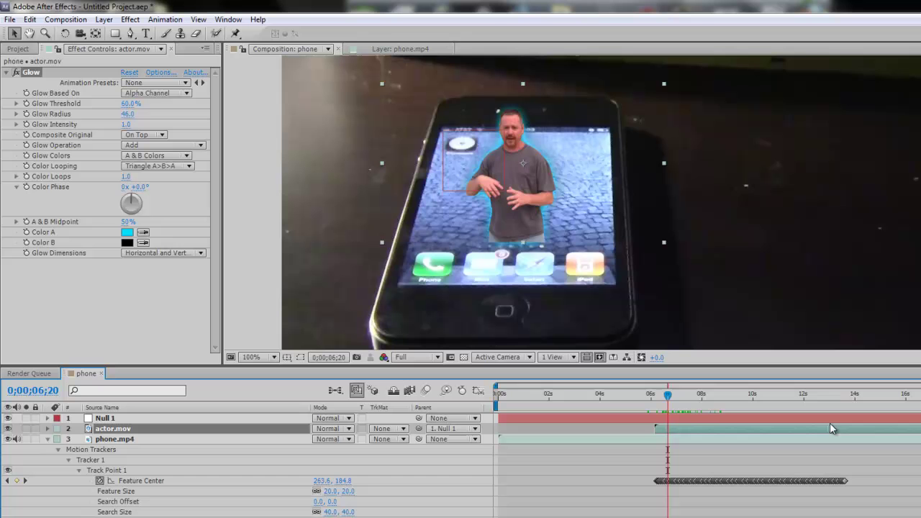
pyautogui.moveTo(668, 395)
pyautogui.mouseDown()
pyautogui.moveTo(649, 395)
pyautogui.moveTo(670, 410)
pyautogui.moveTo(640, 411)
pyautogui.moveTo(684, 411)
pyautogui.moveTo(646, 411)
pyautogui.moveTo(670, 407)
pyautogui.moveTo(648, 411)
pyautogui.moveTo(660, 409)
pyautogui.mouseUp()
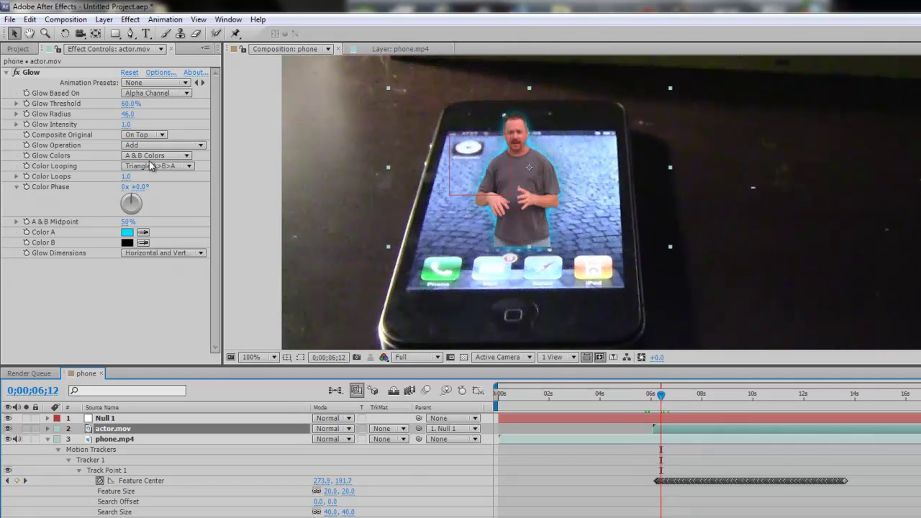
# Apply Linear Wipe (180°, feather 16) to actor.mov, keyframing Transition Completion at 100% at 0;00;06;05
pyautogui.click(130, 20)
pyautogui.moveTo(72, 361)
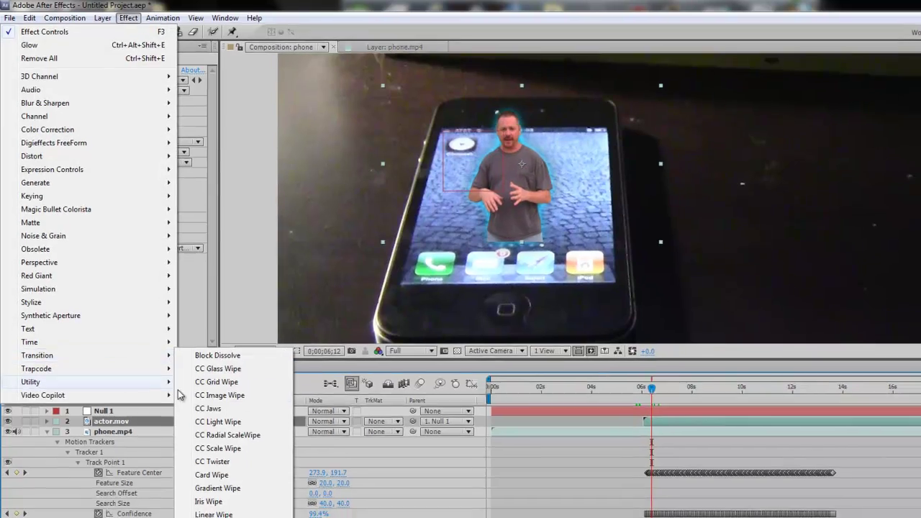
pyautogui.click(213, 514)
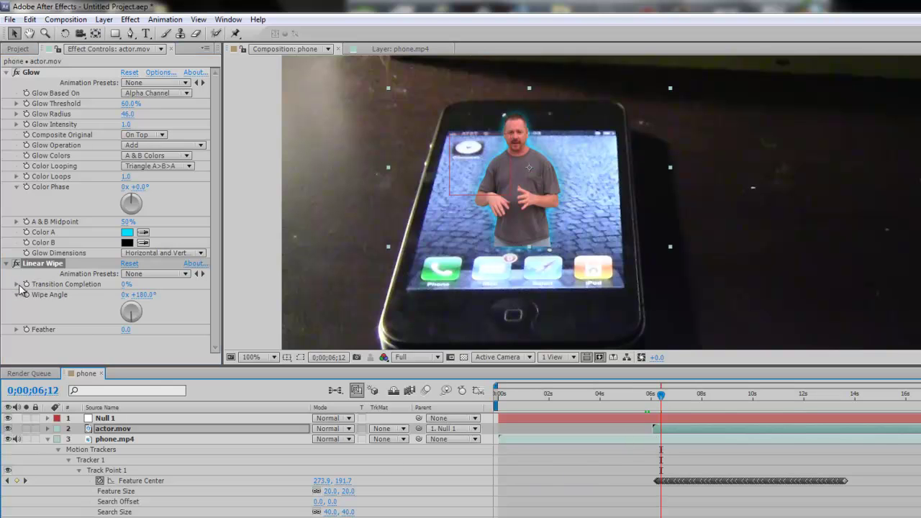
pyautogui.click(655, 398)
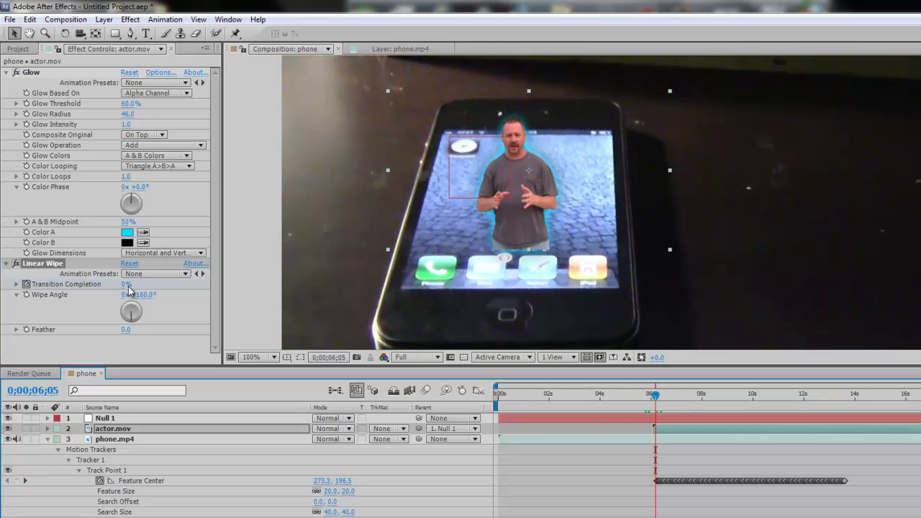
pyautogui.moveTo(129, 283); pyautogui.dragTo(211, 290)
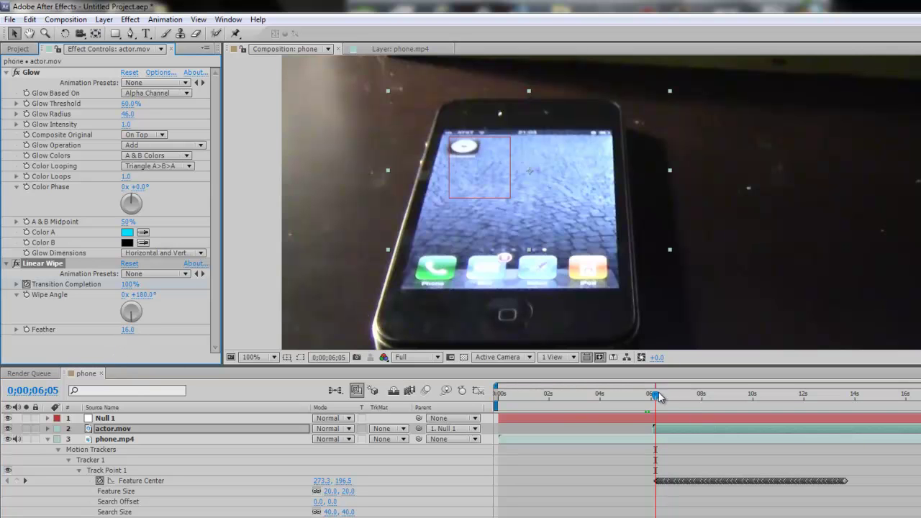
# Keyframe Transition Completion to 0% by 0;00;07;07 and preview the actor wiping on
pyautogui.moveTo(654, 398); pyautogui.dragTo(703, 410)
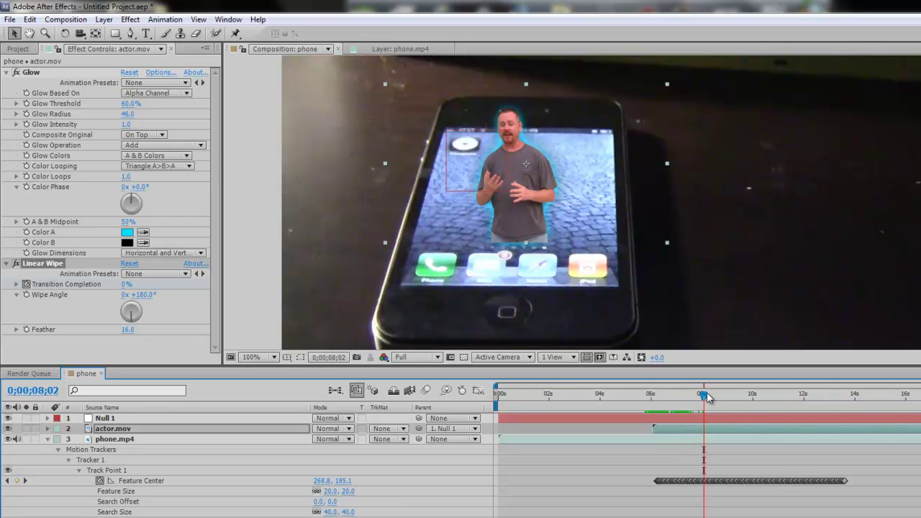
pyautogui.moveTo(709, 398); pyautogui.dragTo(689, 408)
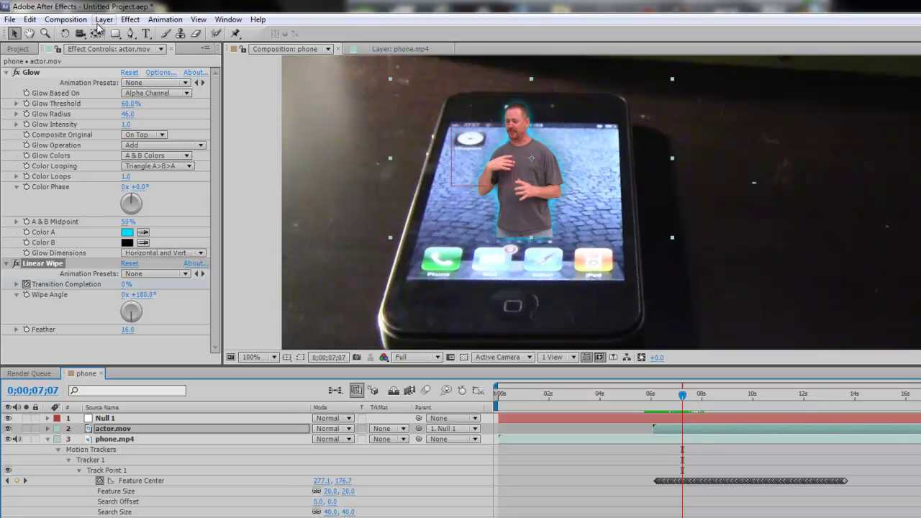
# Create a new full-size red solid layer, Red Solid 1, in the composition
pyautogui.click(102, 22)
pyautogui.moveTo(108, 33)
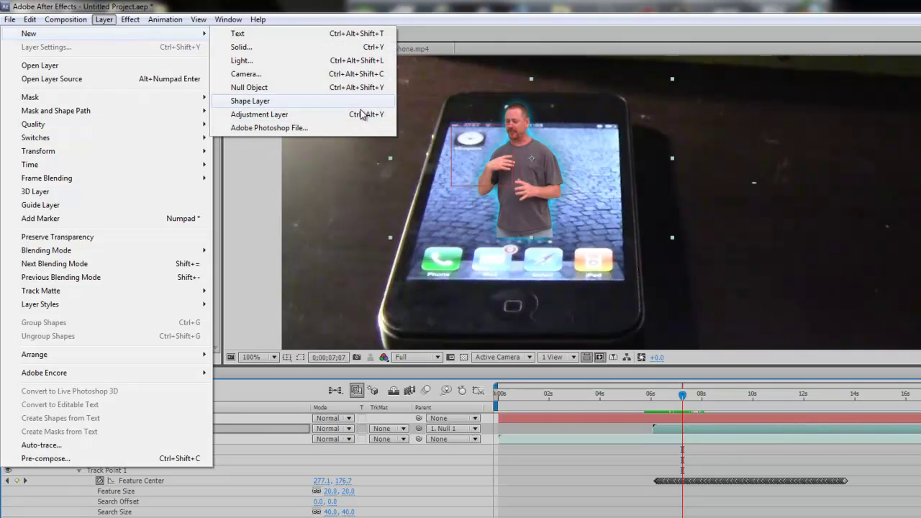
pyautogui.click(315, 47)
pyautogui.click(422, 403)
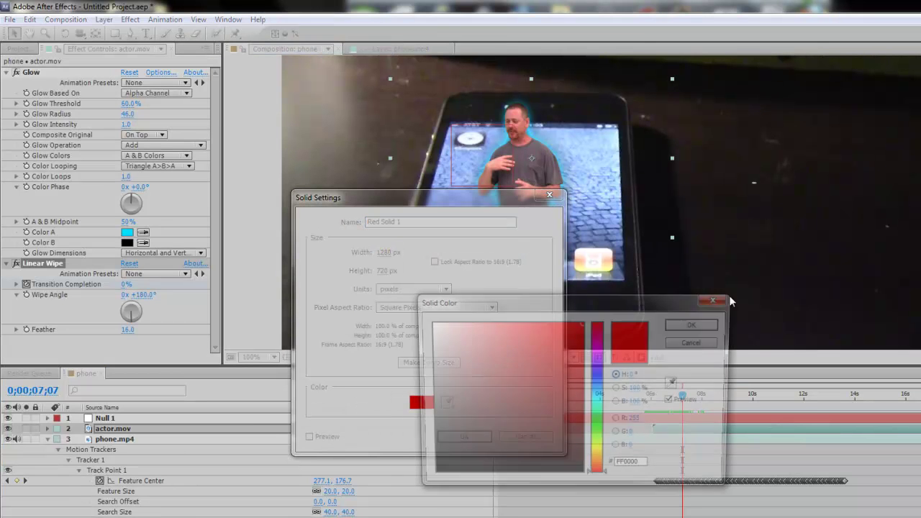
pyautogui.click(692, 325)
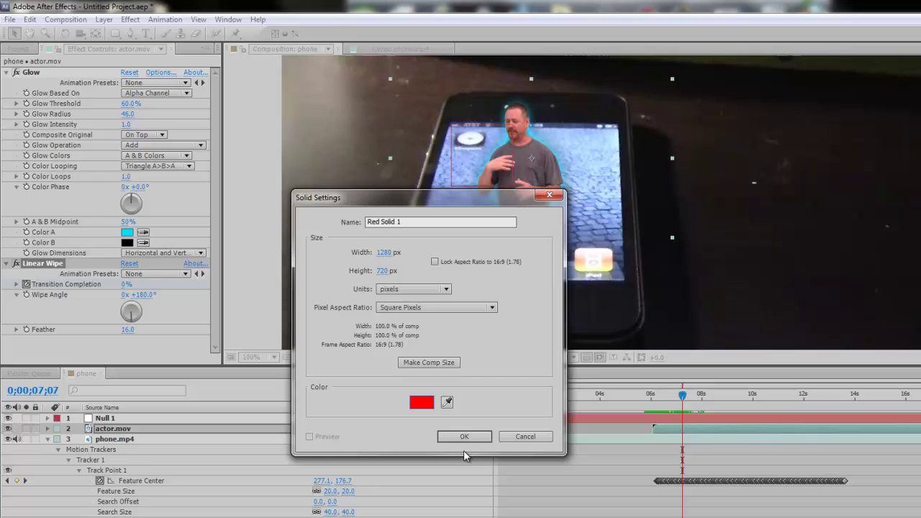
pyautogui.click(464, 437)
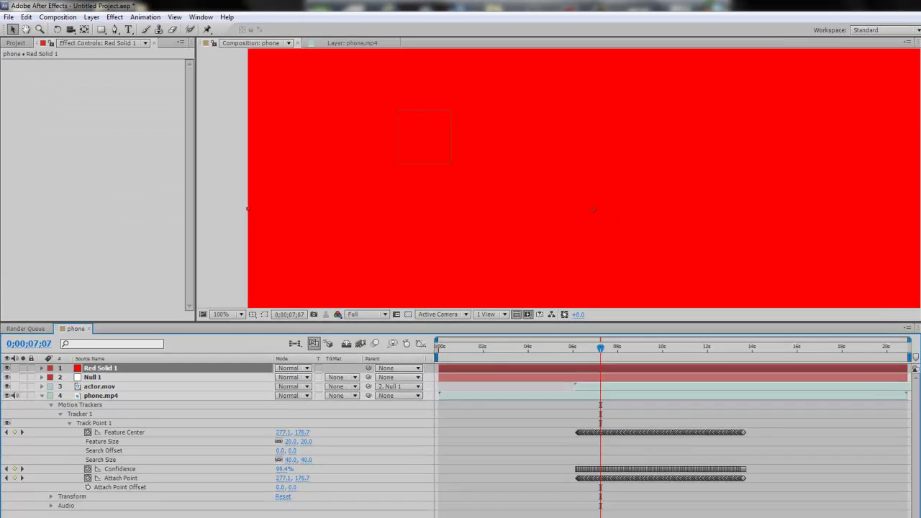
# Find Fractal Noise in Effects & Presets and apply it to Red Solid 1
pyautogui.click(871, 172)
pyautogui.write('fractal')
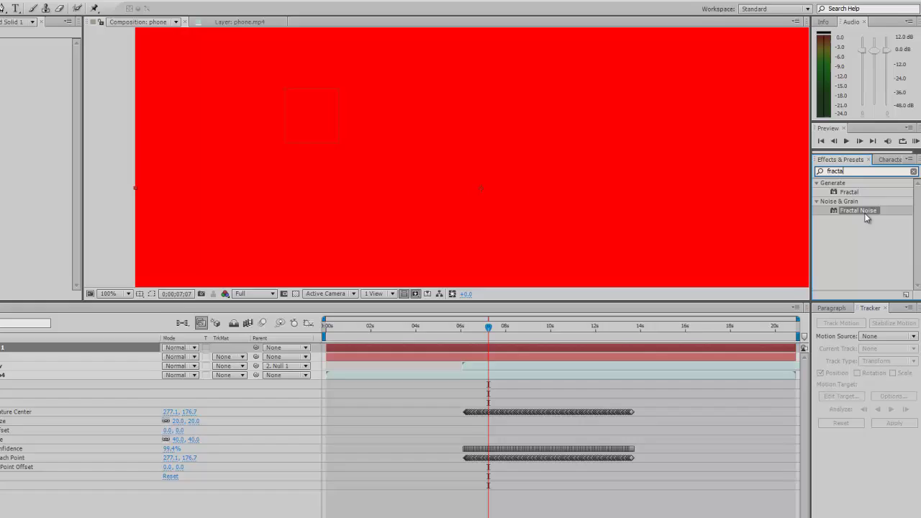
pyautogui.moveTo(867, 207); pyautogui.dragTo(524, 195)
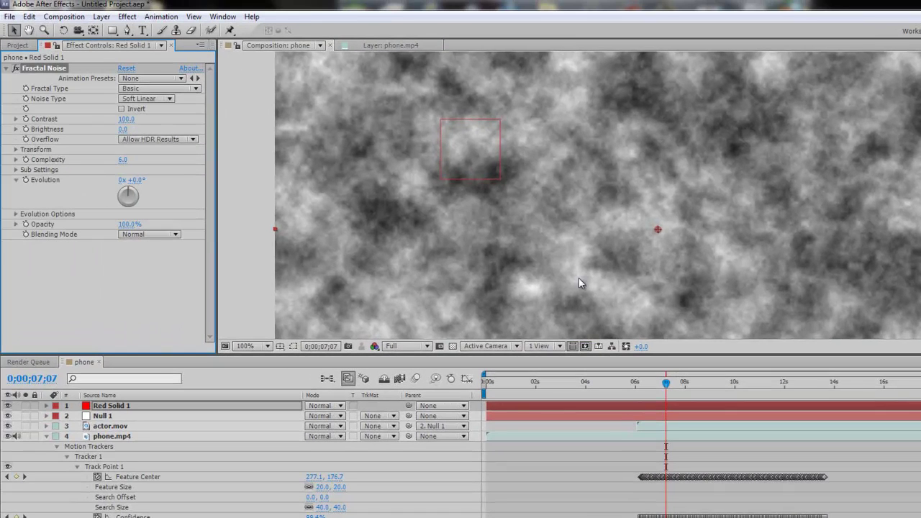
pyautogui.scroll(-2, 369, 219)
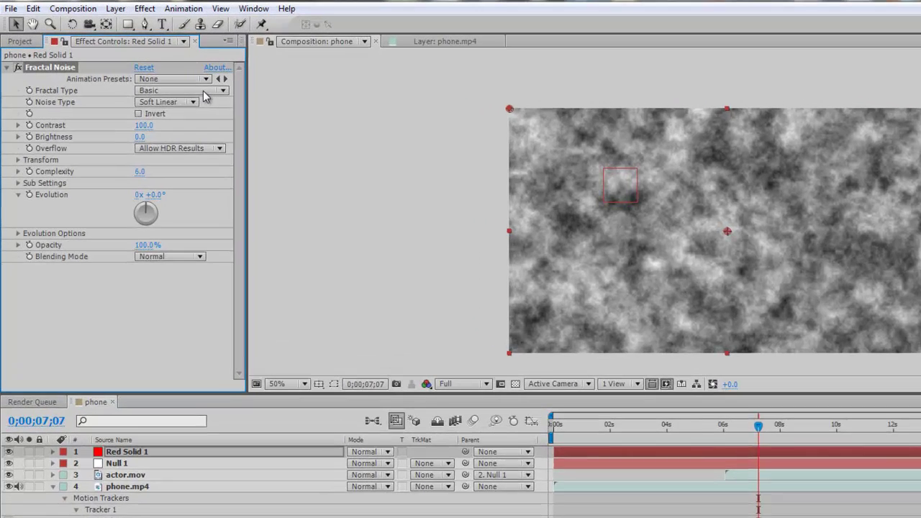
# Set Fractal Type to Turbulent Smooth and Noise Type to Block
pyautogui.click(183, 90)
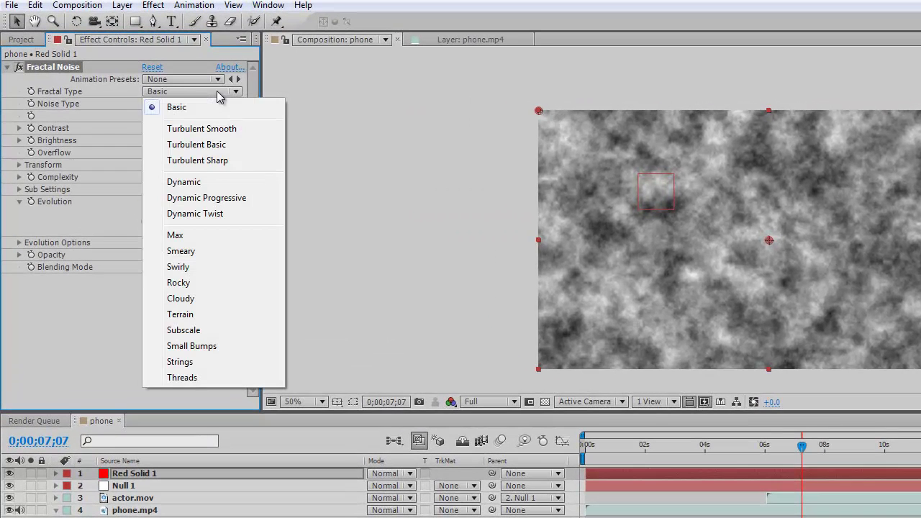
pyautogui.click(221, 130)
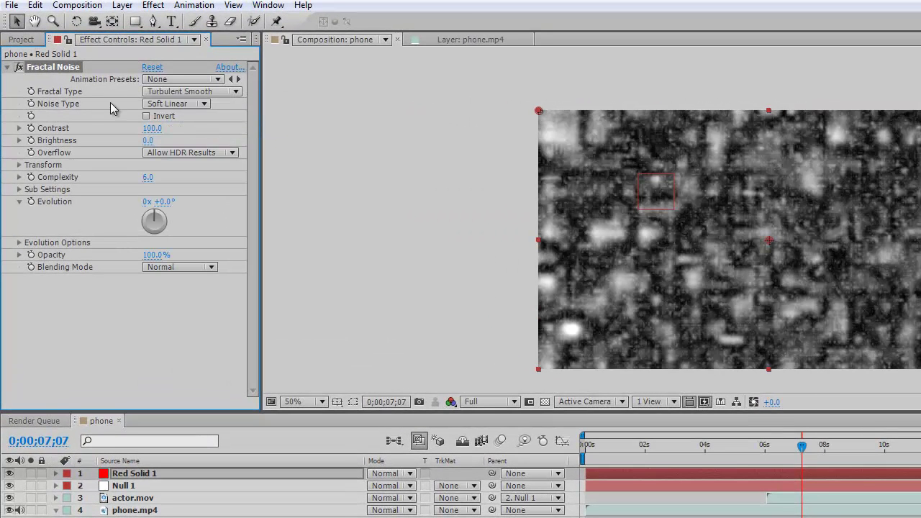
pyautogui.click(180, 103)
pyautogui.click(190, 118)
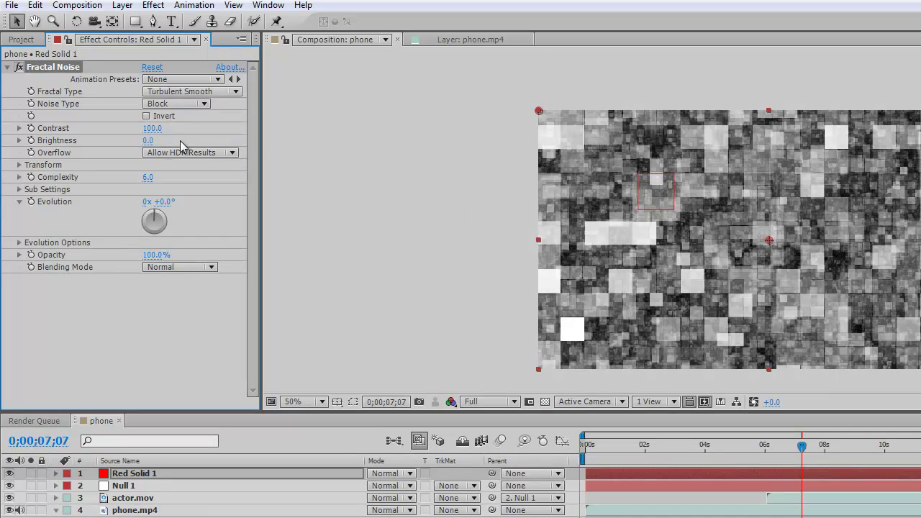
# Raise Contrast to 550 and Complexity to 20, then scrub frames to preview the noise
pyautogui.click(150, 132)
pyautogui.write('350')
pyautogui.press('Return')
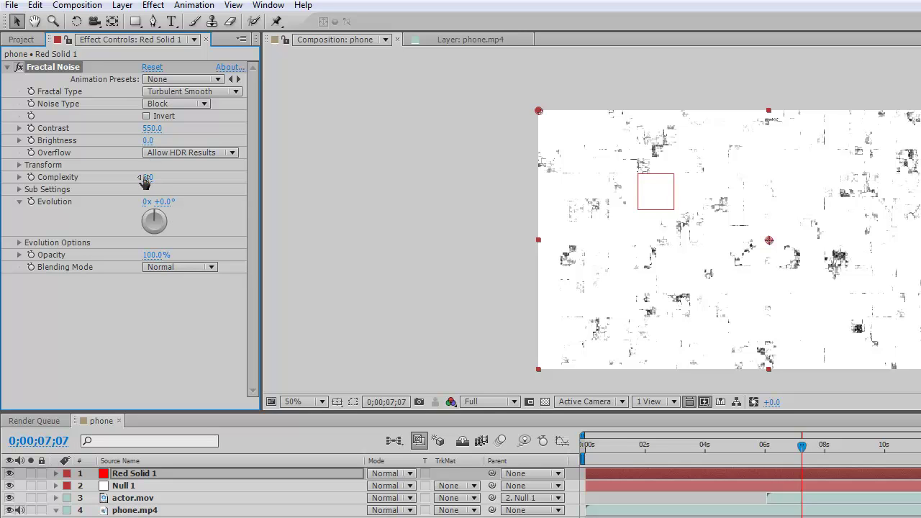
pyautogui.moveTo(225, 189); pyautogui.dragTo(355, 165)
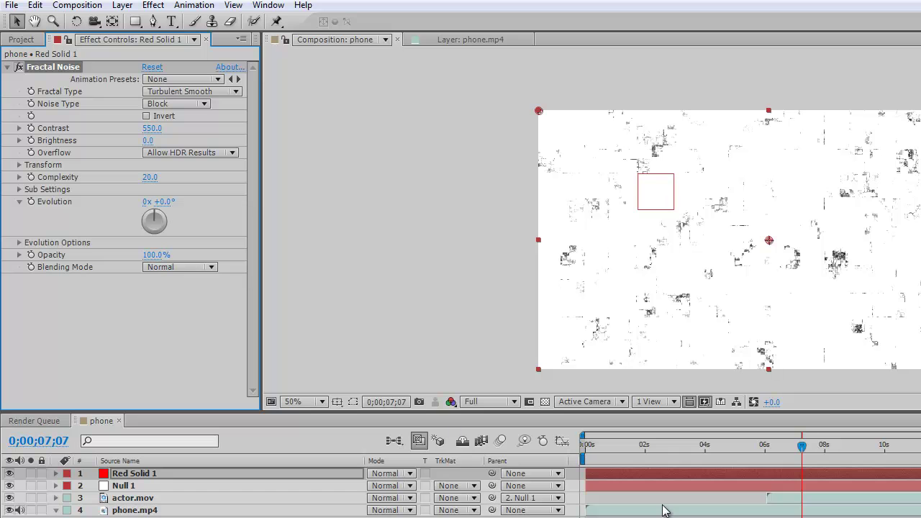
pyautogui.moveTo(808, 443); pyautogui.dragTo(810, 465)
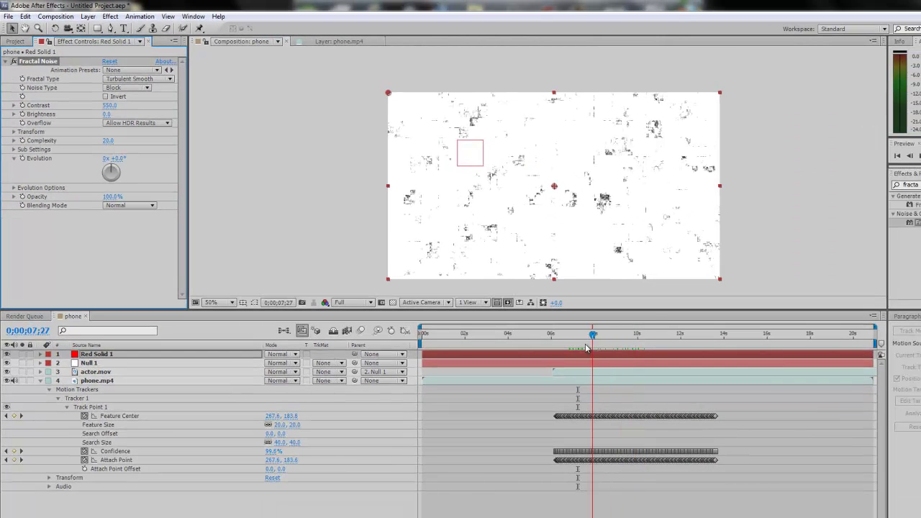
pyautogui.moveTo(586, 349); pyautogui.dragTo(559, 364)
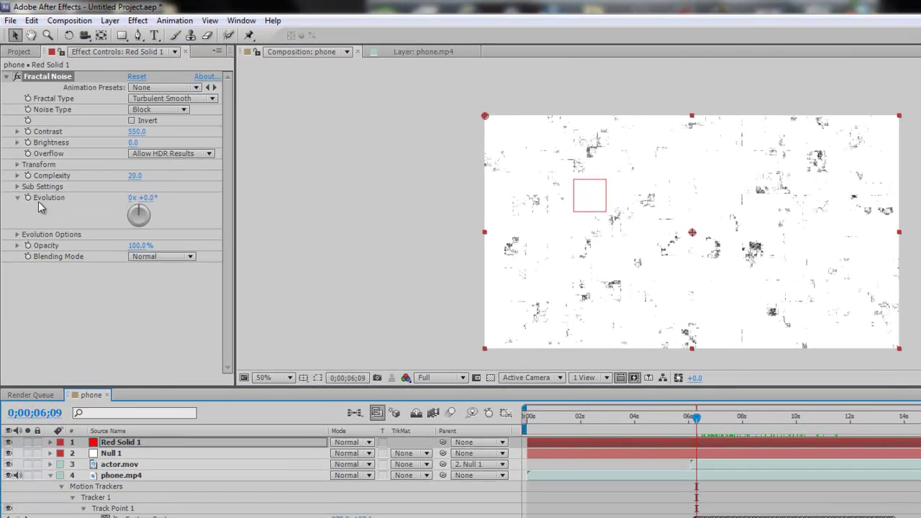
# Keyframe Evolution at 6;09, then set 20 revolutions at 13;14 and scrub back to preview
pyautogui.click(27, 197)
pyautogui.moveTo(697, 418); pyautogui.dragTo(891, 429)
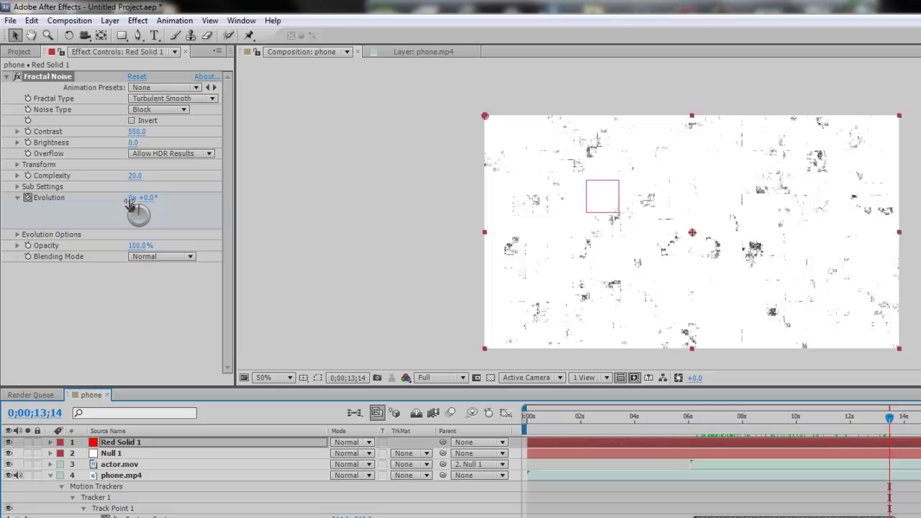
pyautogui.click(133, 197)
pyautogui.write('20')
pyautogui.press('Return')
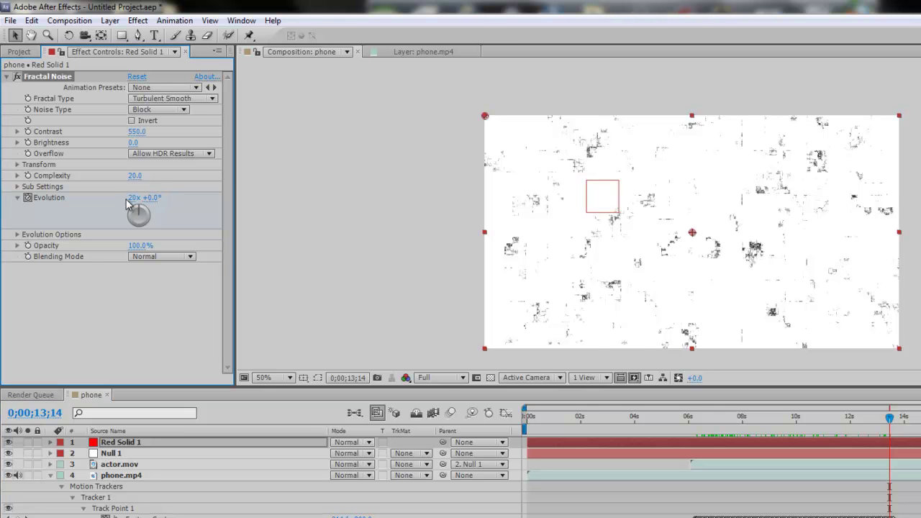
pyautogui.moveTo(890, 424); pyautogui.dragTo(795, 436)
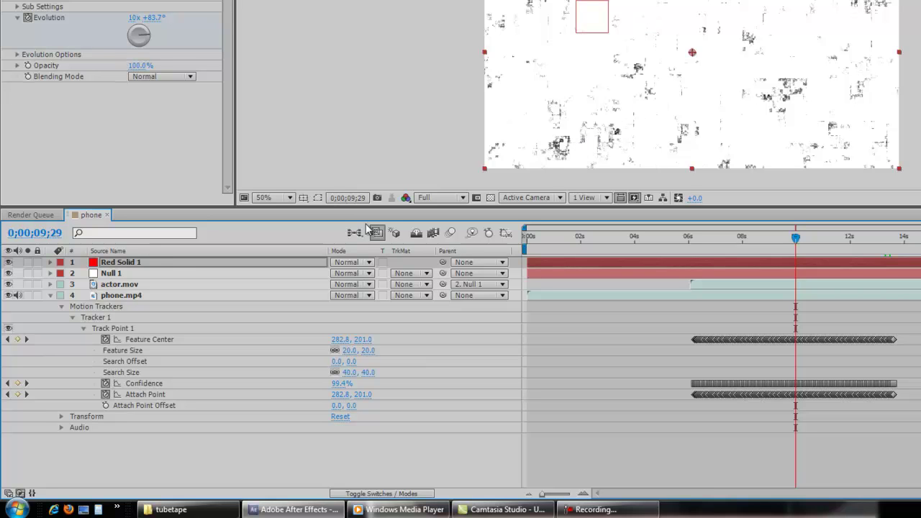
# Move Red Solid 1 above actor.mov and set actor.mov's track matte to Luma Matte 'Red Solid 1'
pyautogui.click(170, 262)
pyautogui.moveTo(168, 278); pyautogui.dragTo(168, 277)
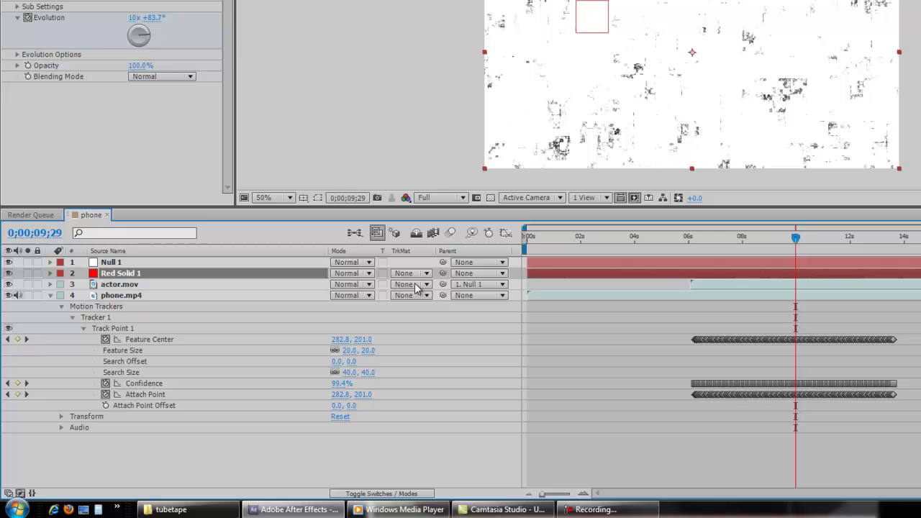
pyautogui.click(214, 284)
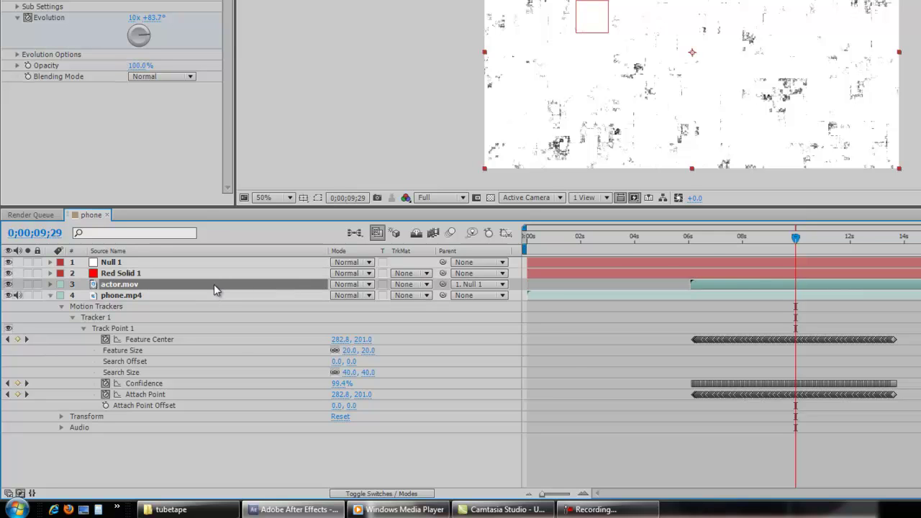
pyautogui.click(411, 285)
pyautogui.click(449, 347)
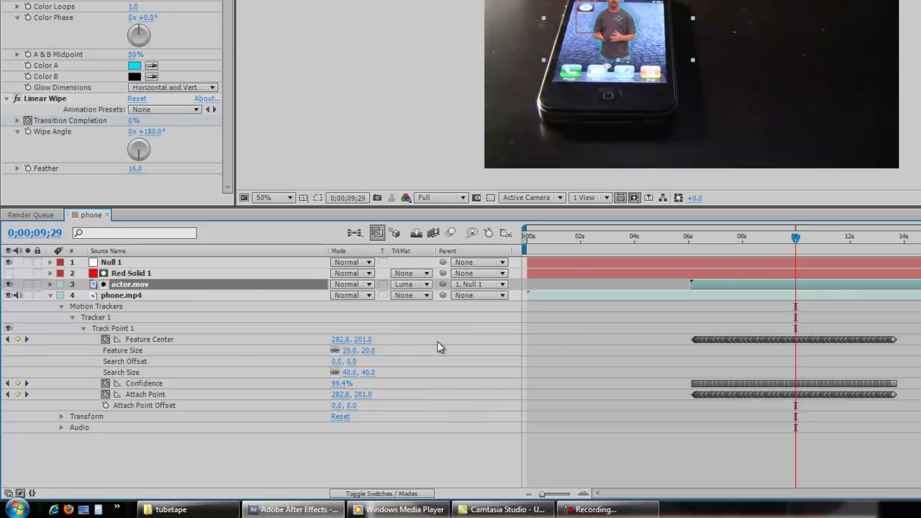
pyautogui.scroll(3, 504, 57)
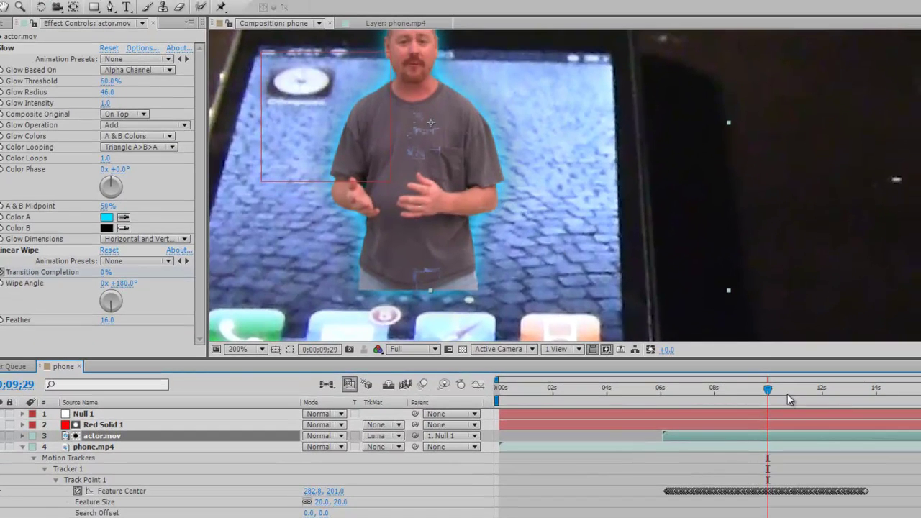
pyautogui.moveTo(769, 392); pyautogui.dragTo(788, 390)
pyautogui.scroll(-1, 716, 350)
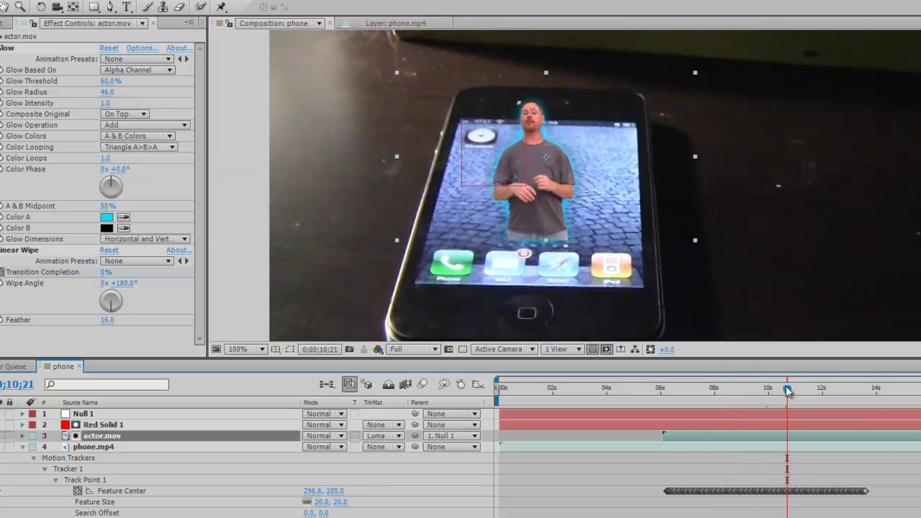